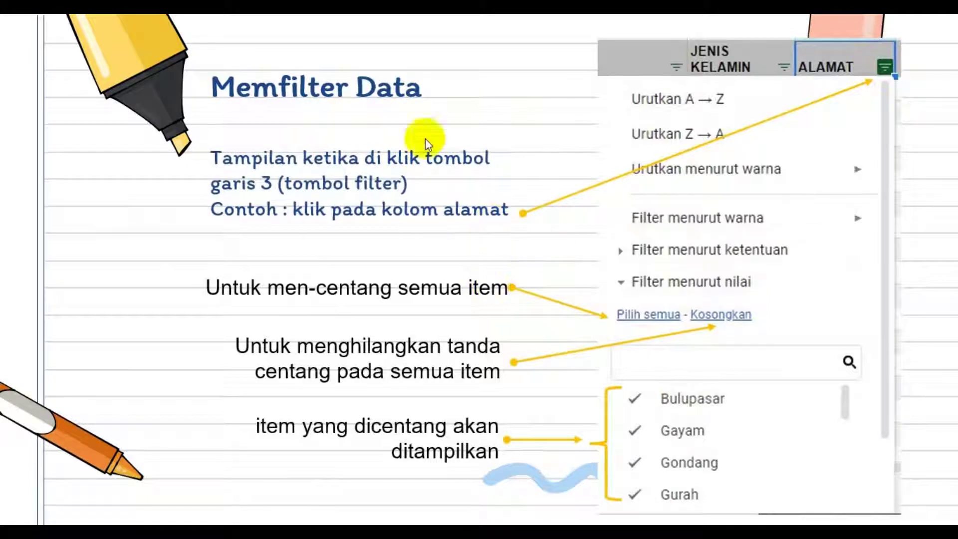
click(425, 246)
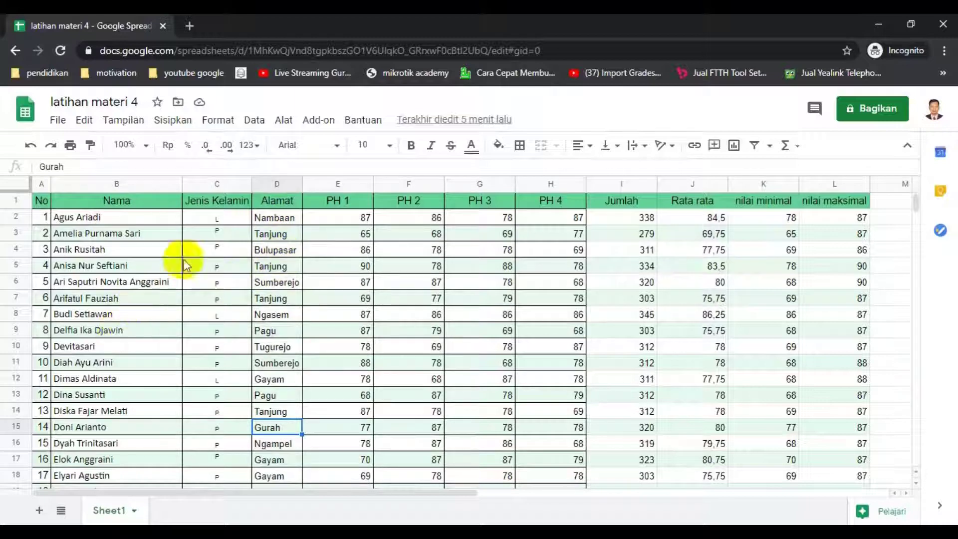
Step: Sort the sheet by the Jenis Kelamin column in A → Z order
click(221, 220)
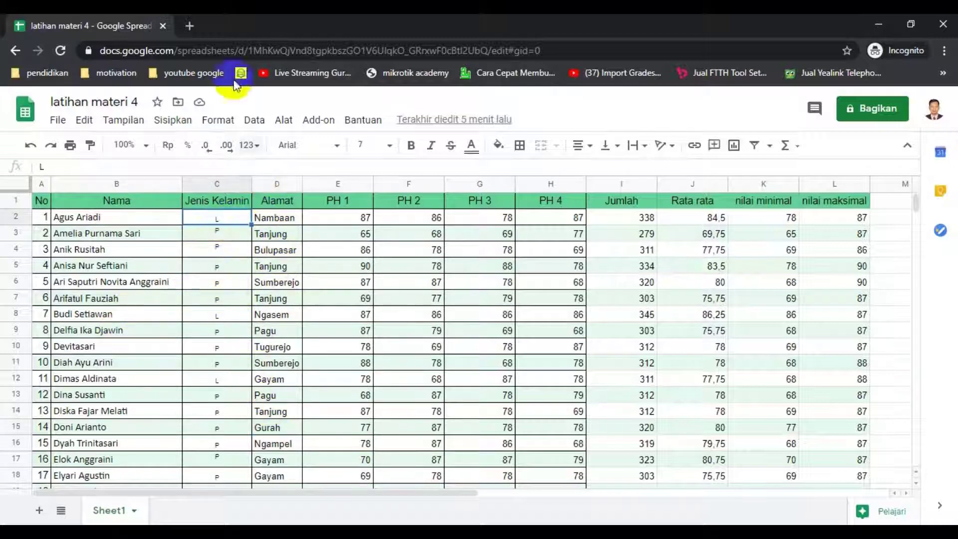
click(246, 124)
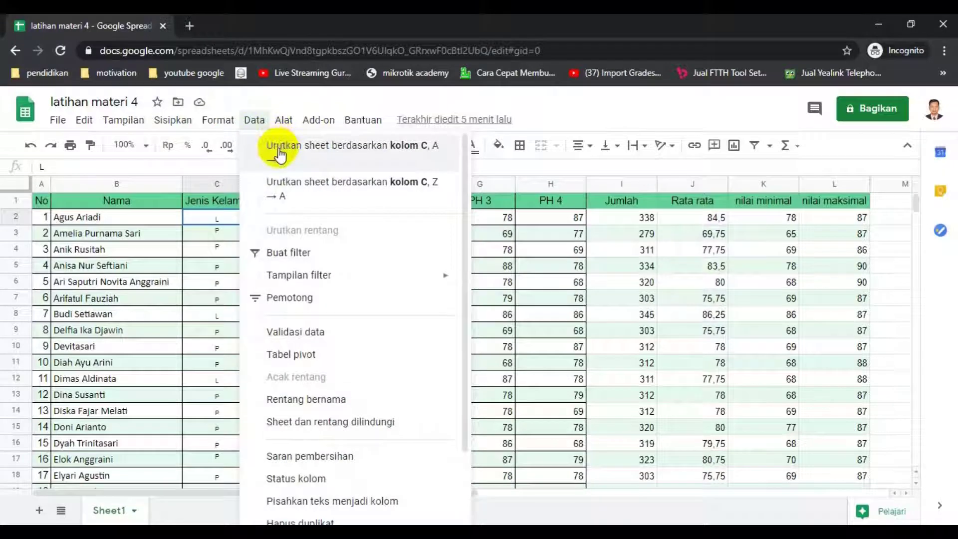
click(313, 147)
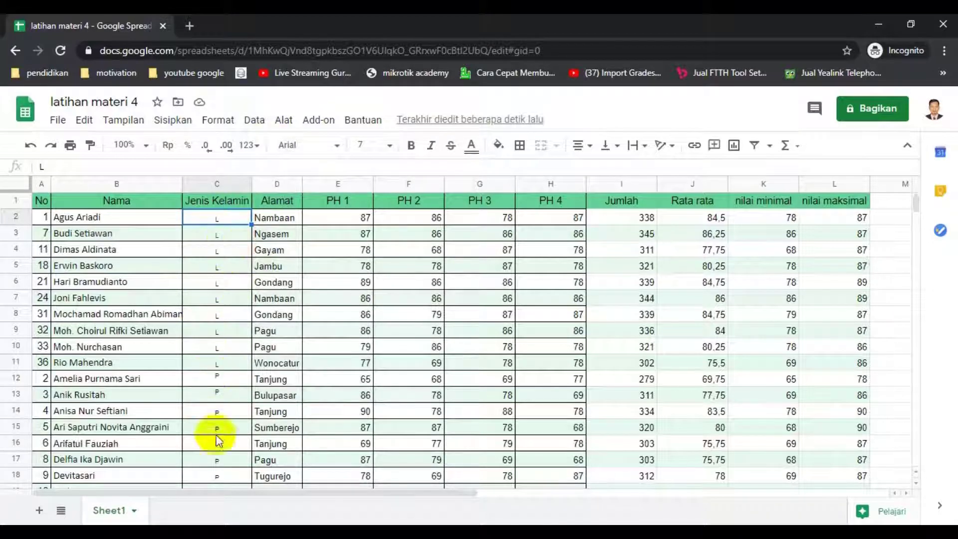
click(240, 363)
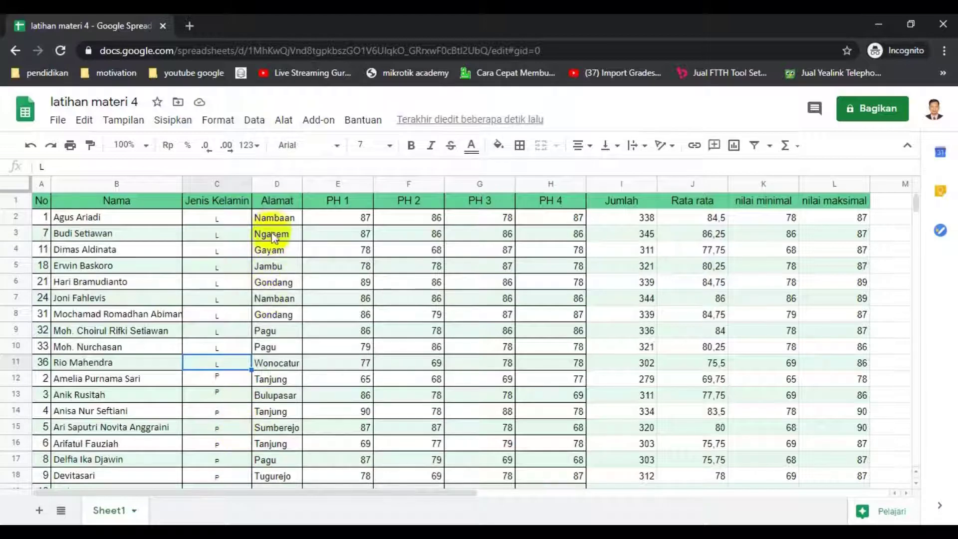
Step: Sort the sheet by the Alamat column in A → Z order
click(274, 219)
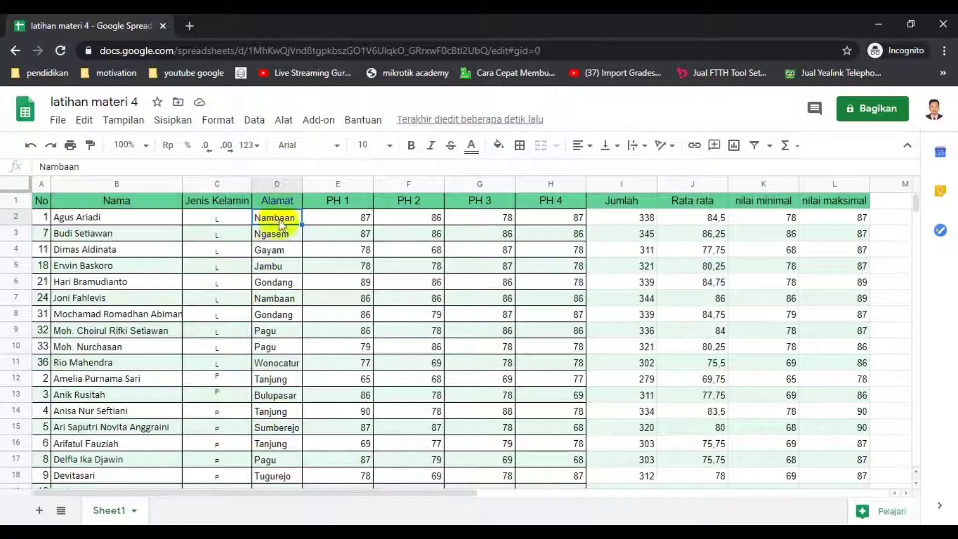
click(250, 122)
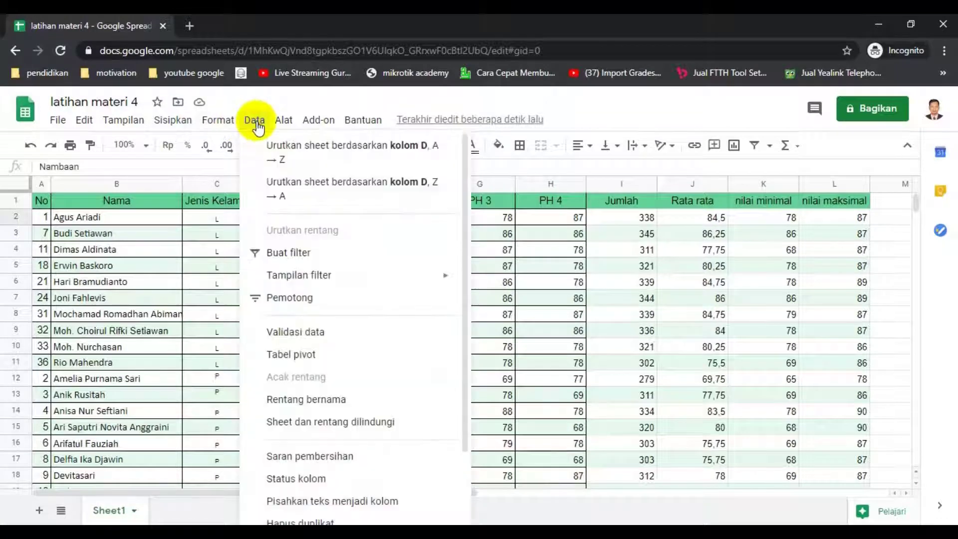
click(306, 159)
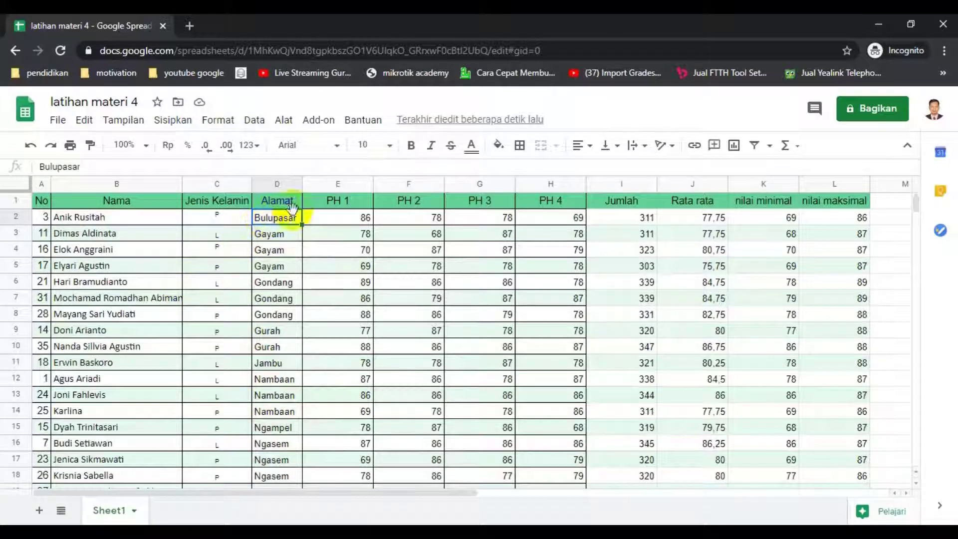
Step: Create a filter on the student data table so every column header gets a filter control
click(257, 124)
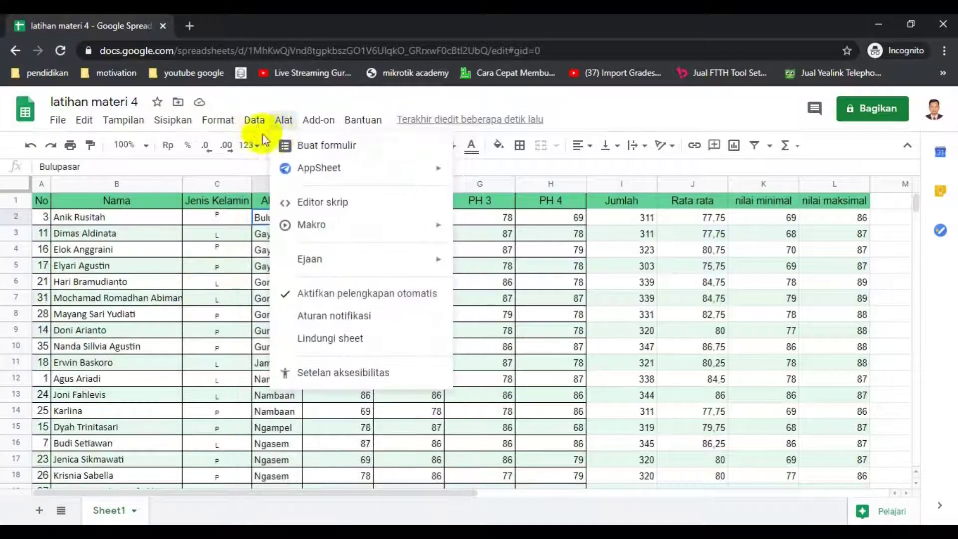
click(181, 255)
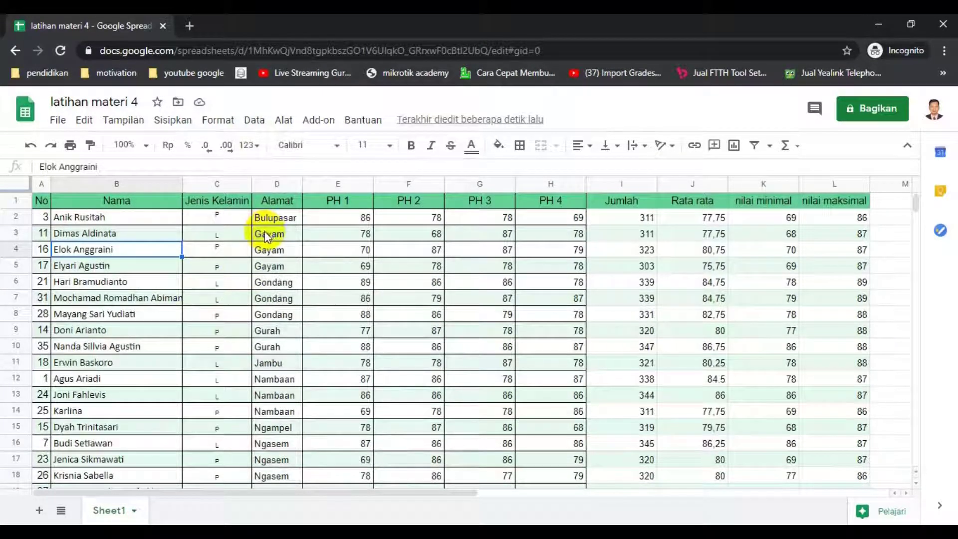
click(260, 125)
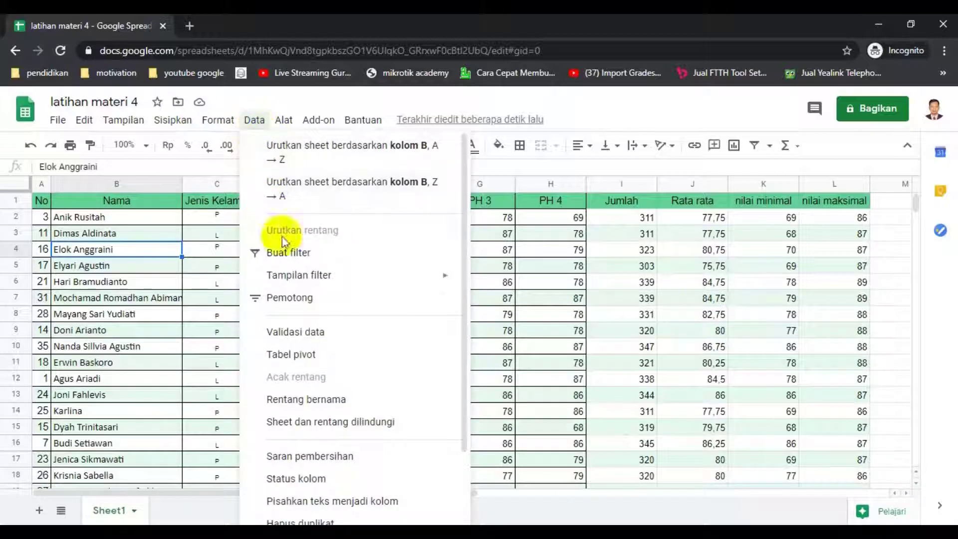
click(316, 253)
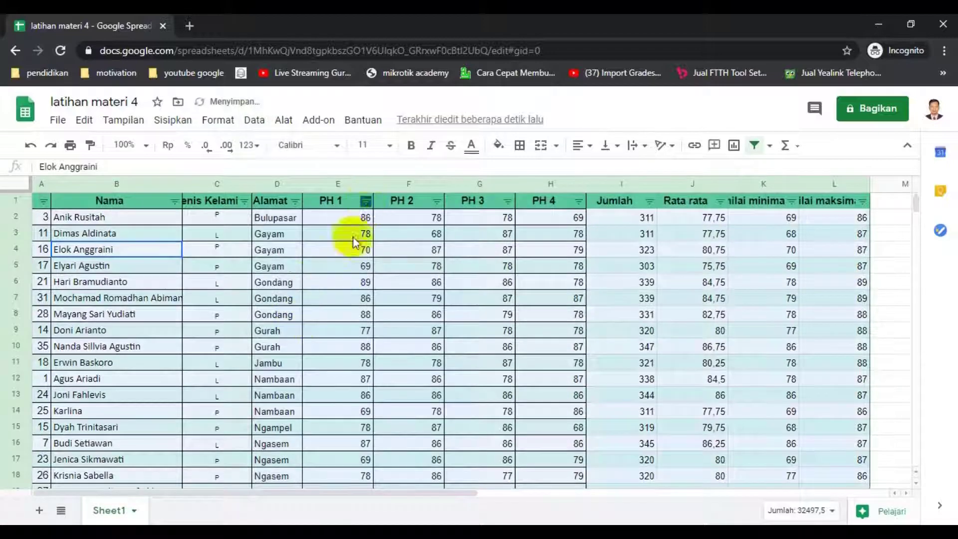
click(345, 269)
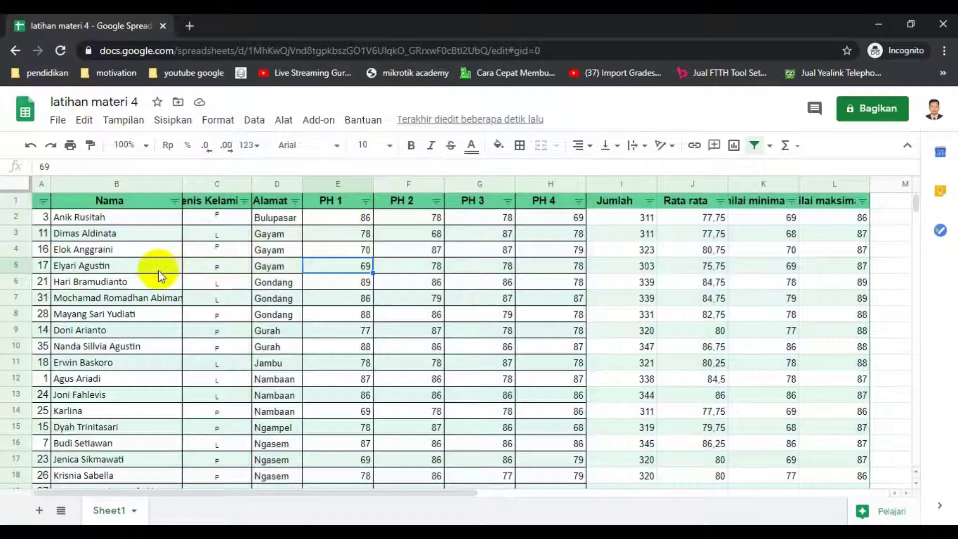
click(277, 282)
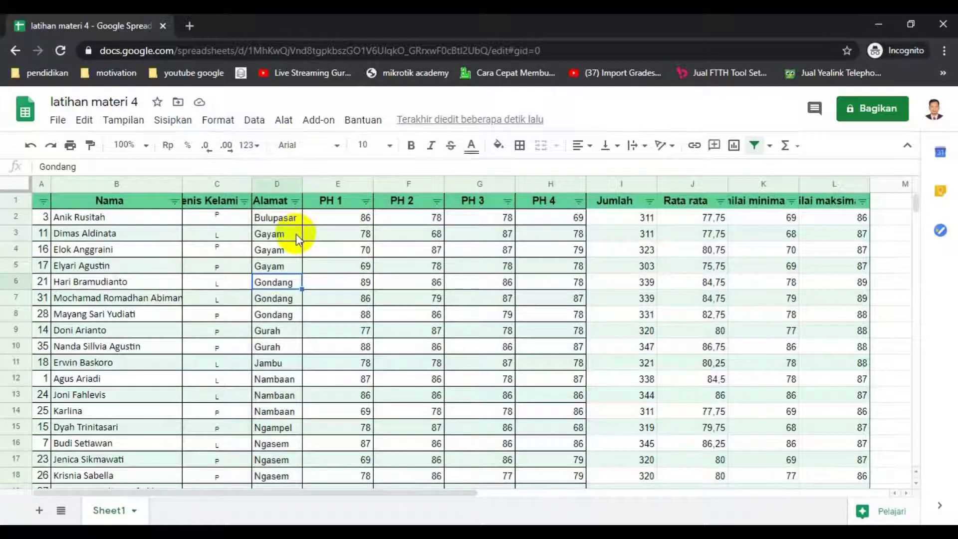
Step: Filter the Alamat column by value, clearing all values and ticking only Ngasem
click(295, 202)
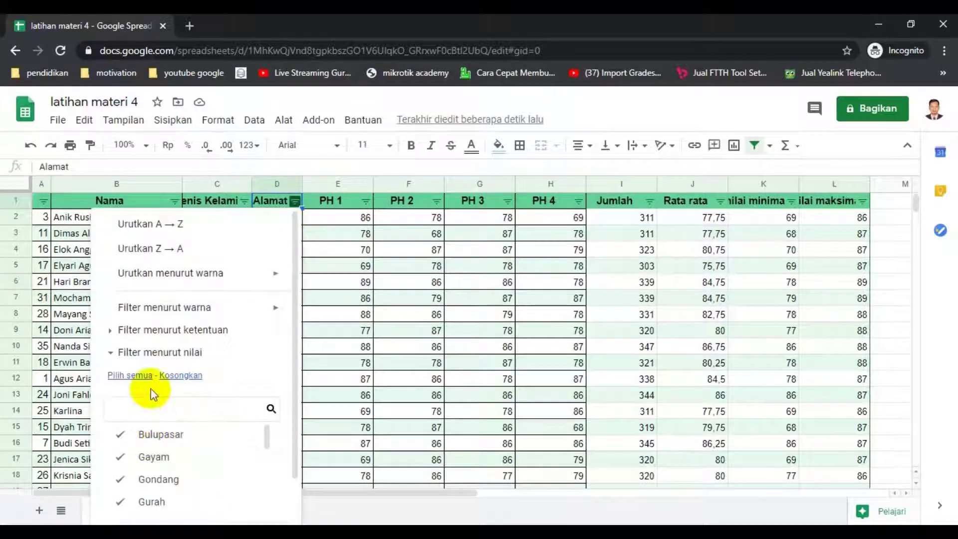
click(179, 377)
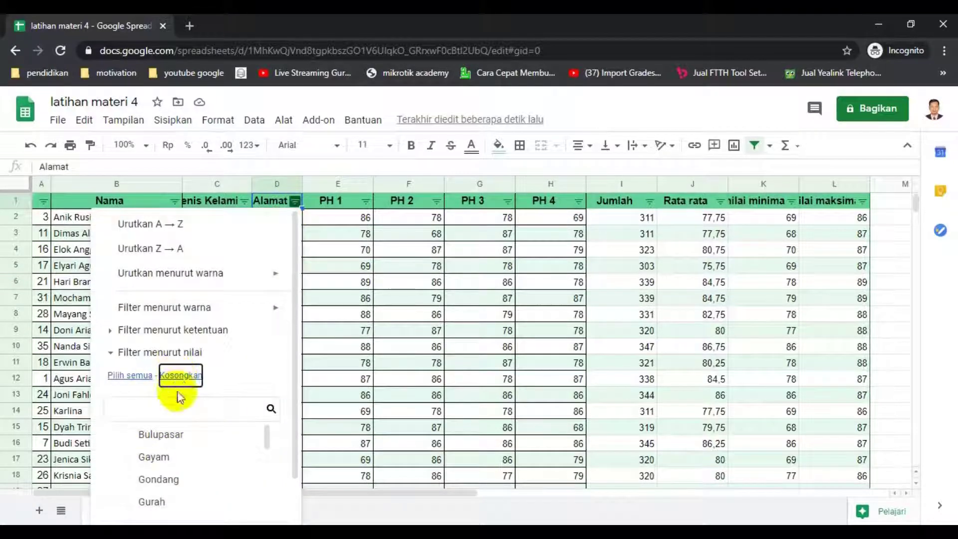
scroll(188, 409, down, 1)
scroll(182, 407, down, 3)
scroll(182, 409, up, 1)
scroll(182, 410, down, 1)
click(166, 406)
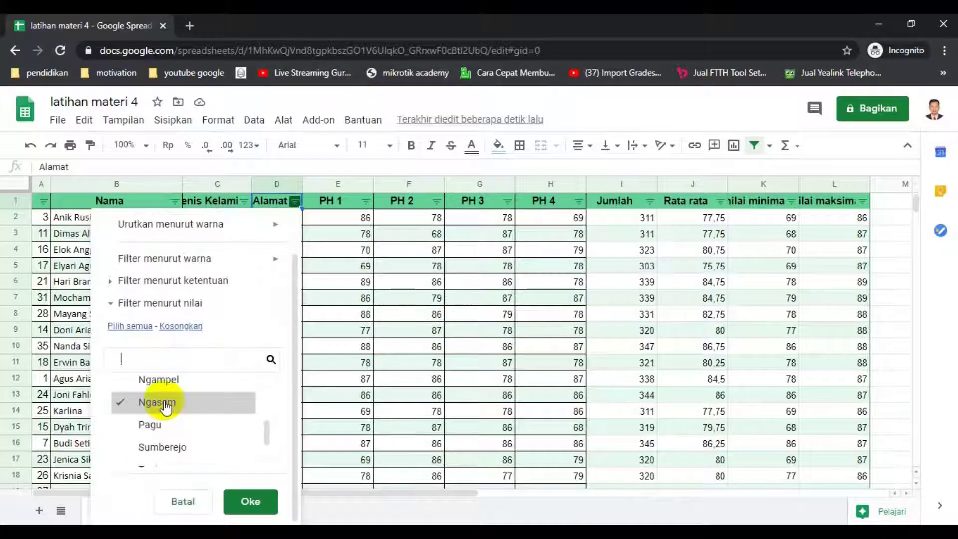
scroll(187, 397, up, 5)
scroll(185, 400, down, 5)
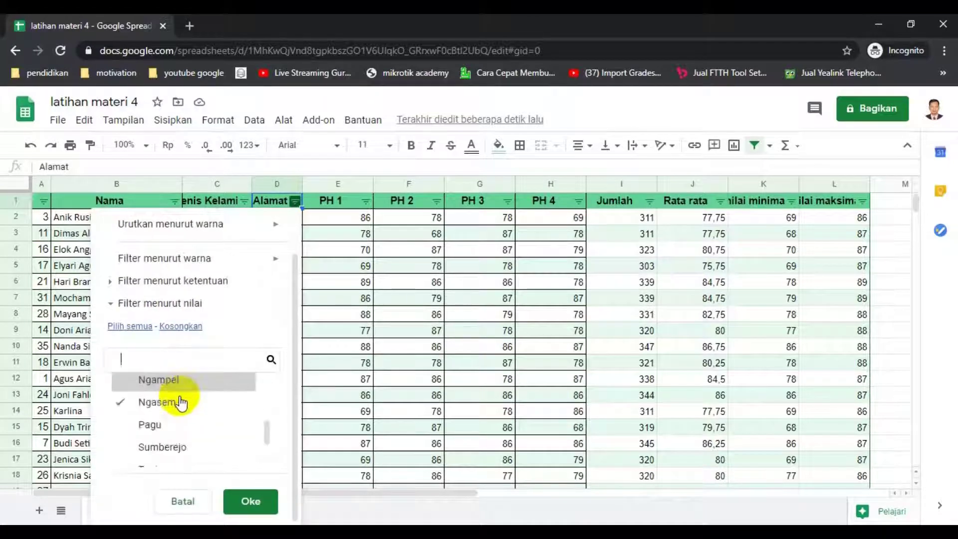
click(251, 502)
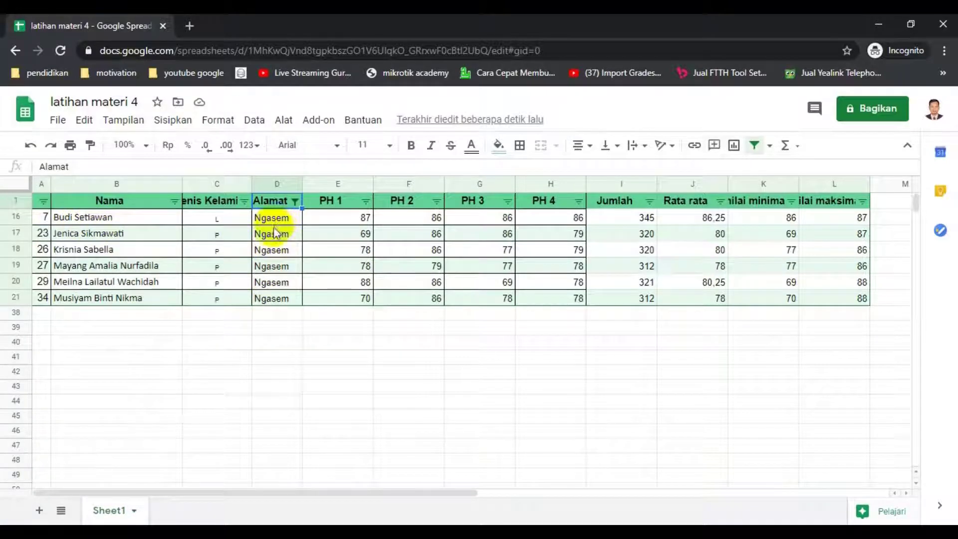
Step: Add Gurah to the ticked values of the Alamat column's filter and apply it
click(346, 356)
click(272, 237)
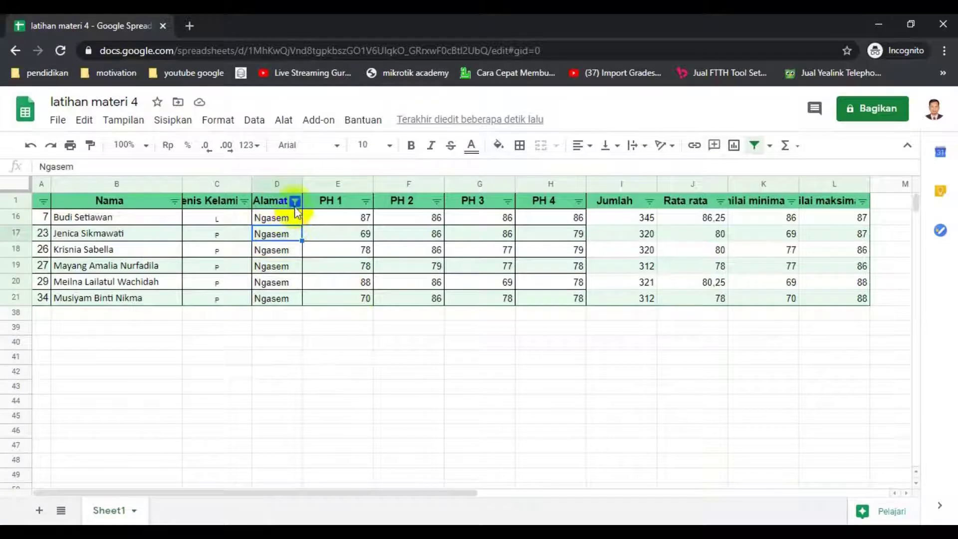
click(295, 202)
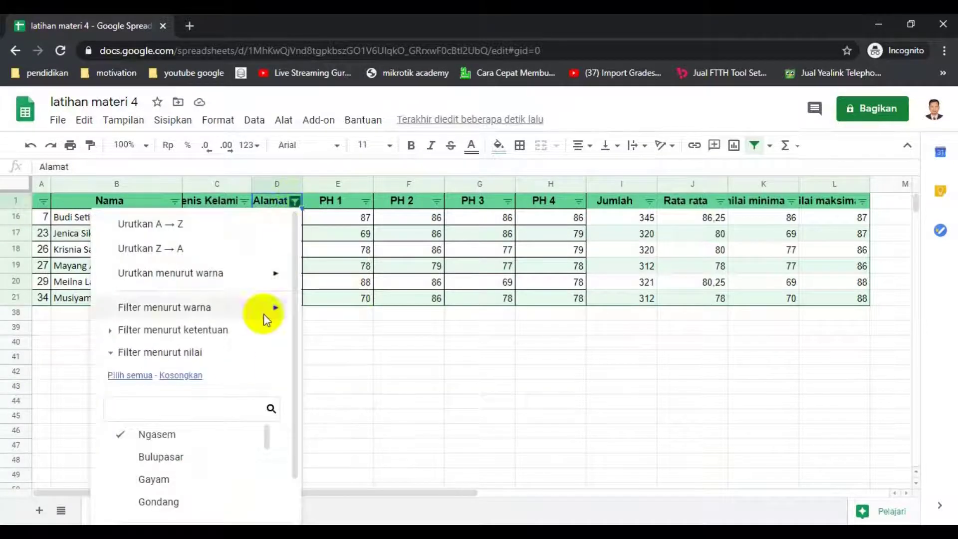
scroll(189, 454, down, 2)
click(162, 455)
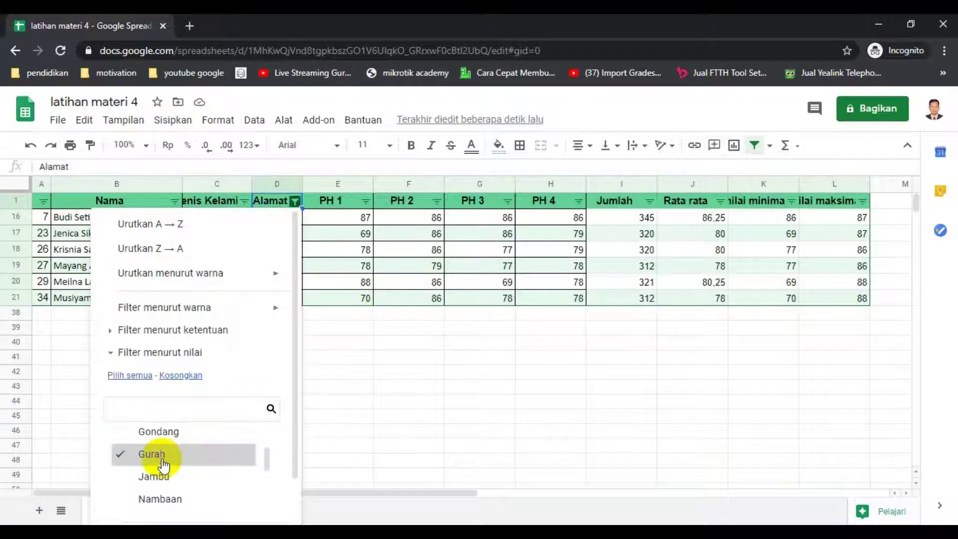
scroll(167, 450, up, 2)
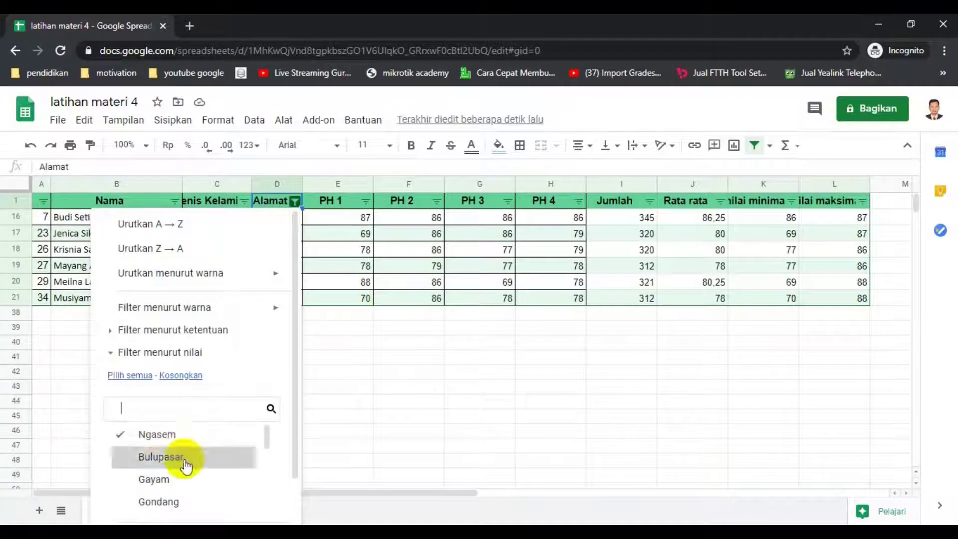
scroll(246, 453, down, 1)
scroll(241, 432, down, 3)
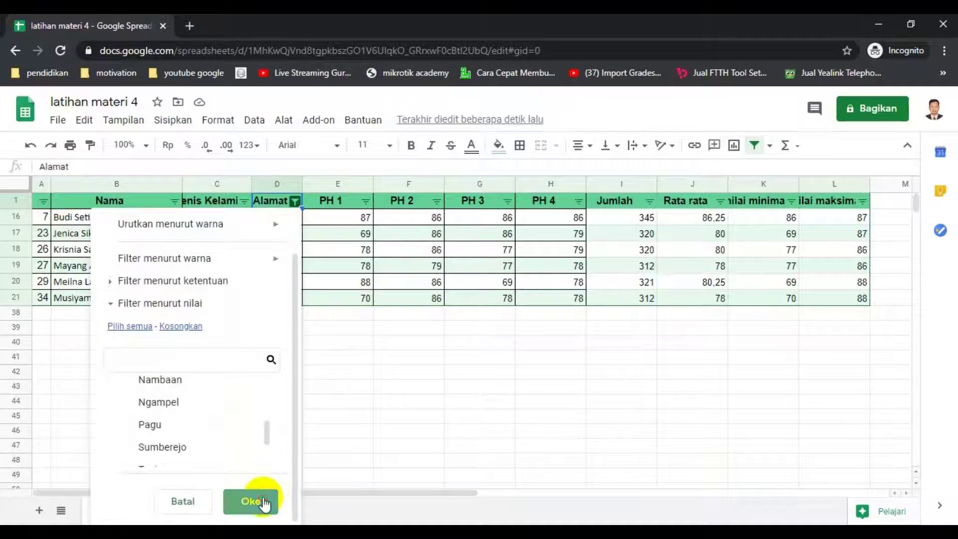
click(251, 502)
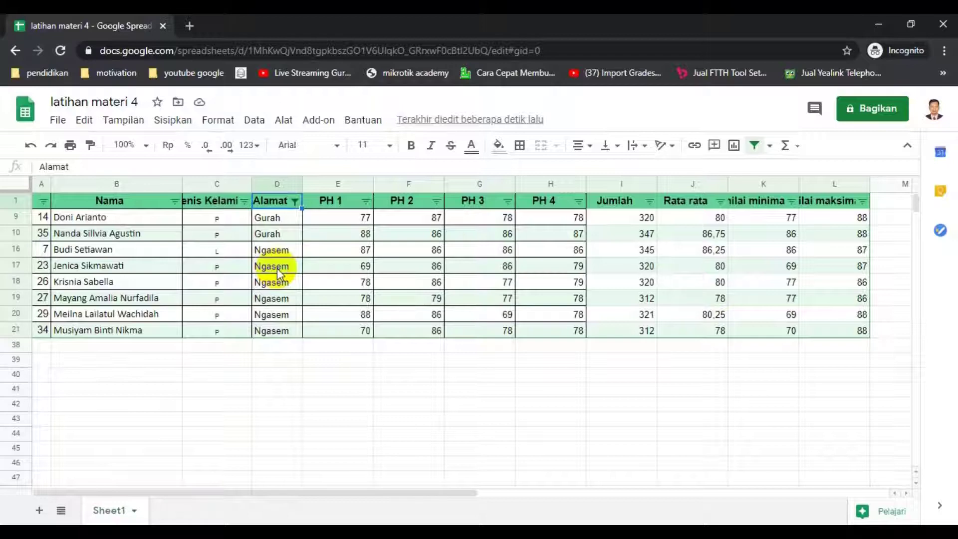
Step: Turn off the filter on the table to show all student rows again
click(254, 121)
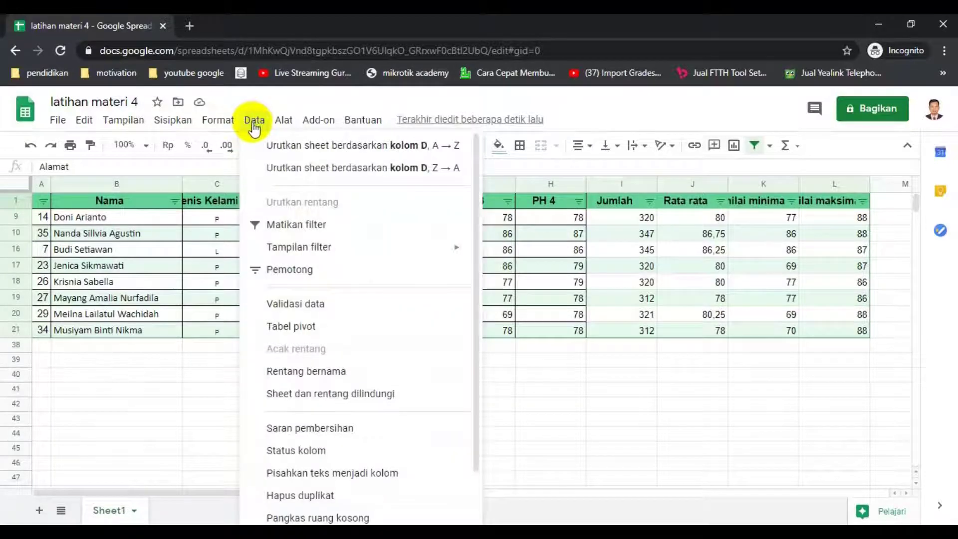
click(278, 225)
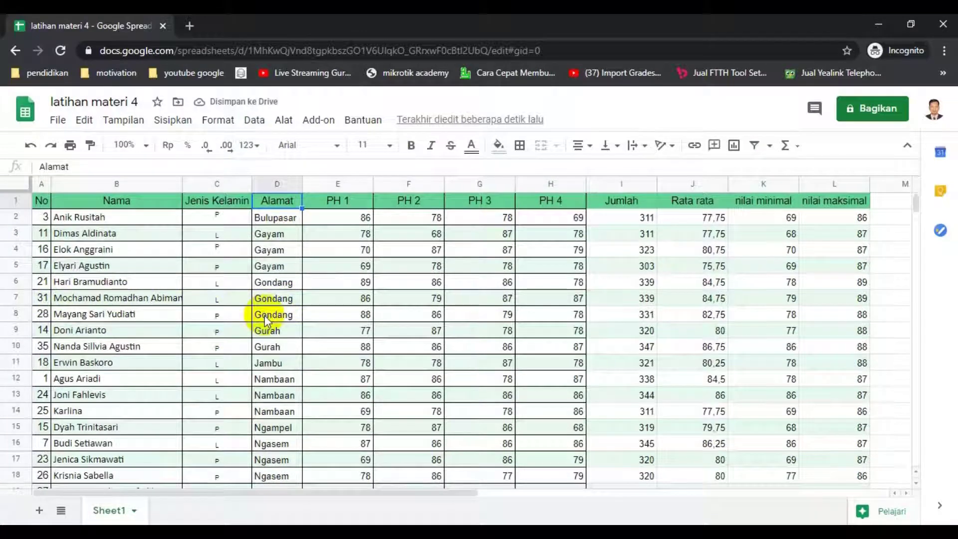
click(272, 250)
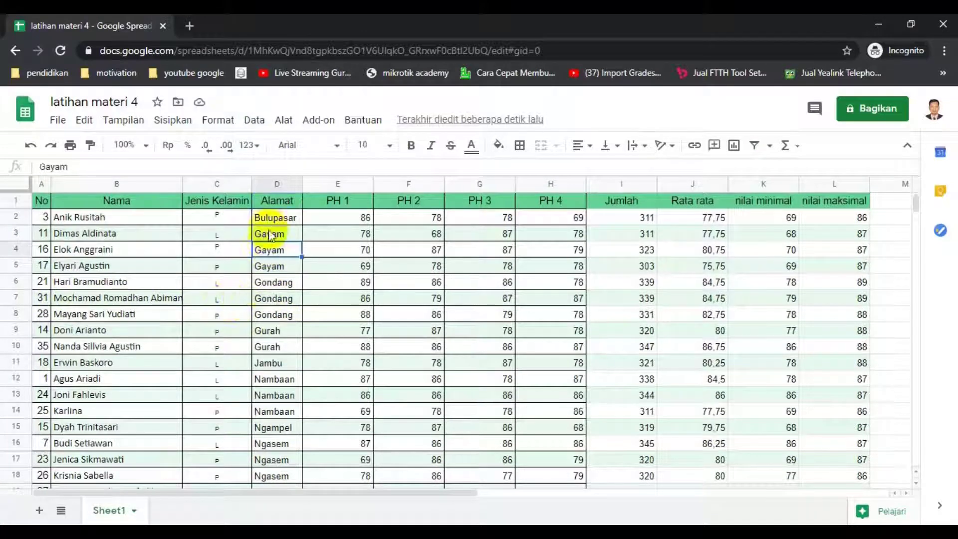
Step: Create the filter on the whole data table again, starting from the Alamat header cell
click(274, 202)
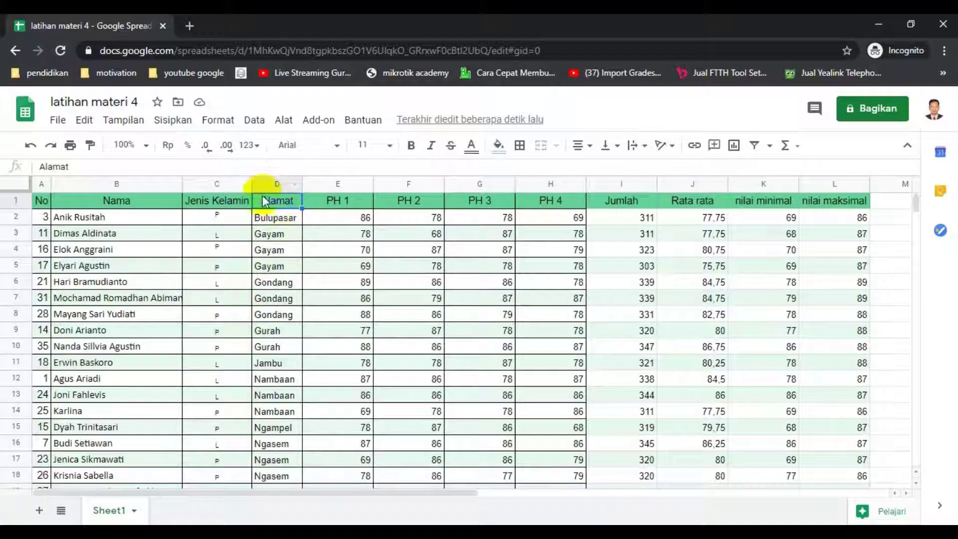
scroll(256, 266, down, 5)
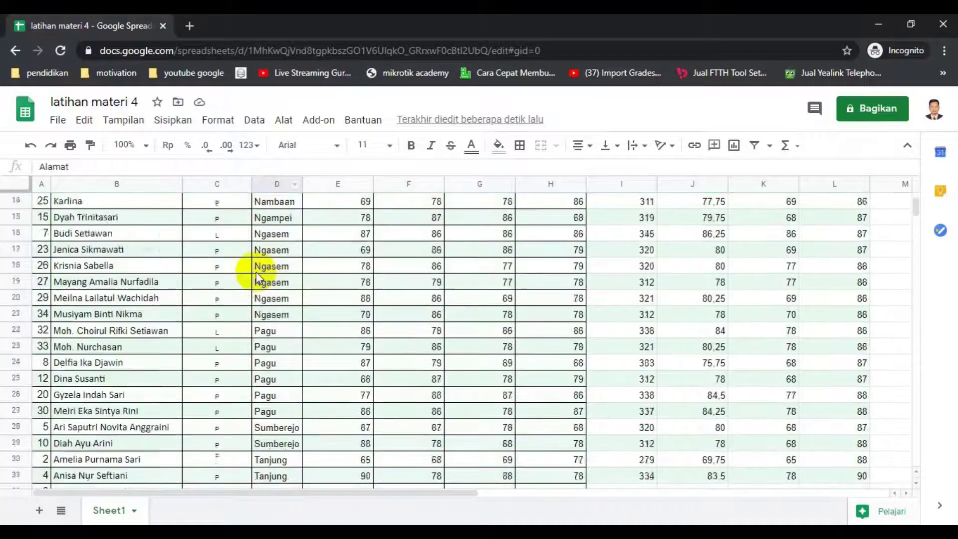
scroll(259, 265, up, 5)
click(253, 121)
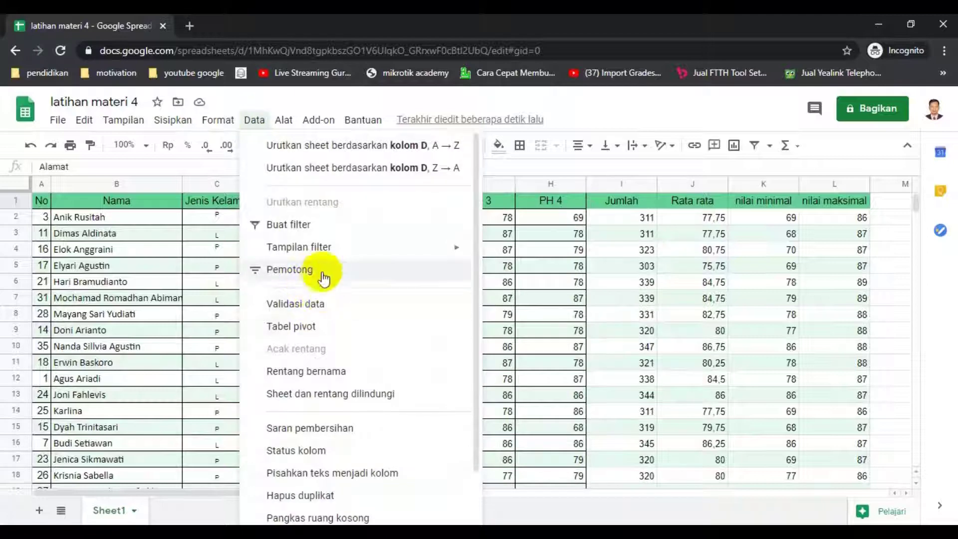
click(329, 231)
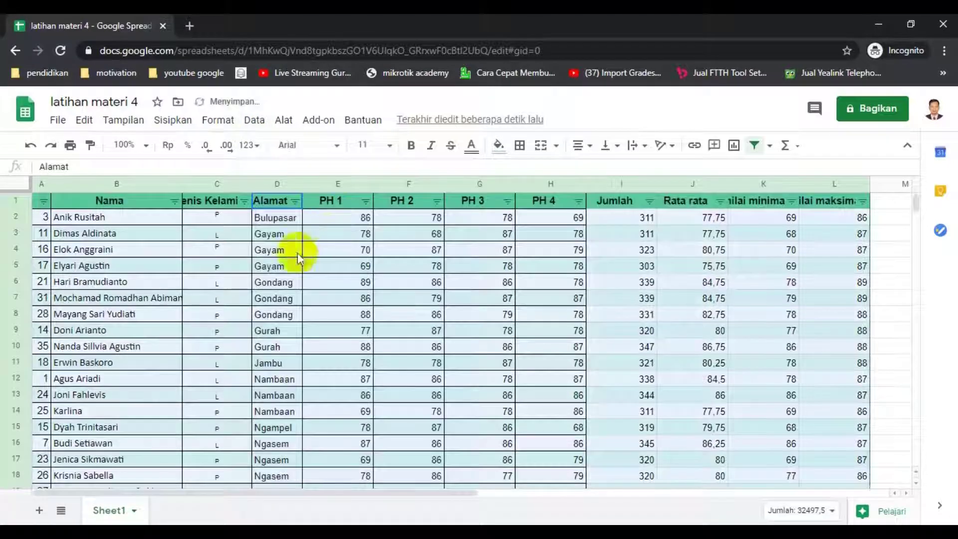
click(277, 251)
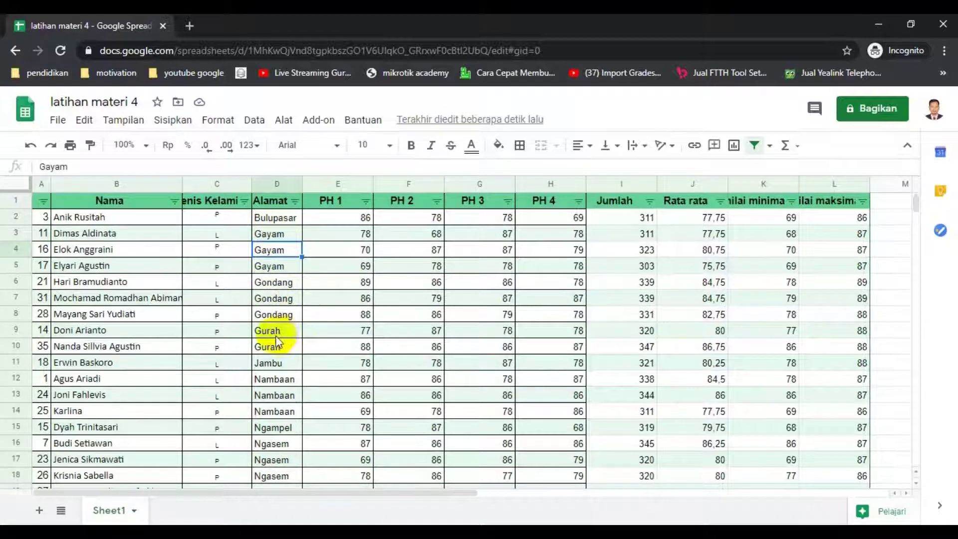
click(276, 272)
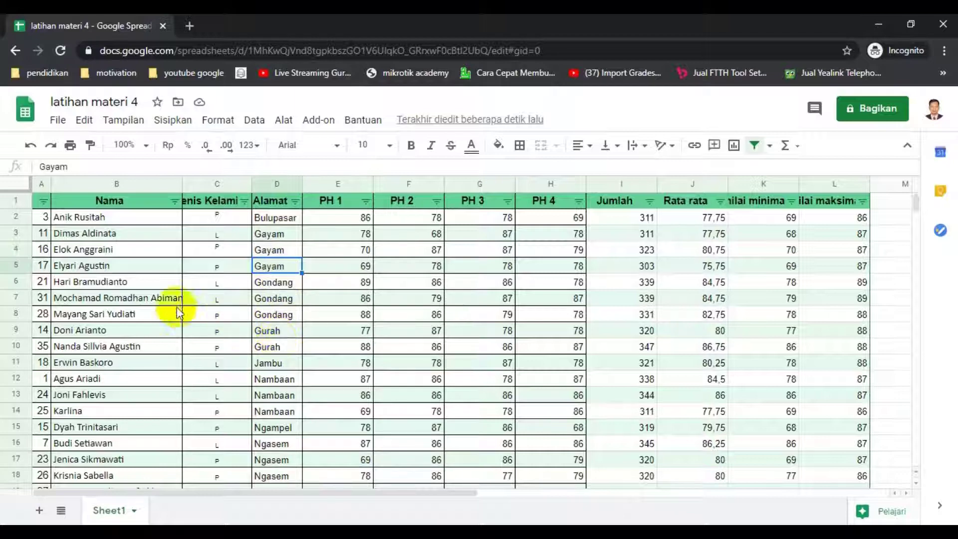
Step: Fill the whole of row 6 and row 11 with yellow to highlight those two student rows
click(16, 281)
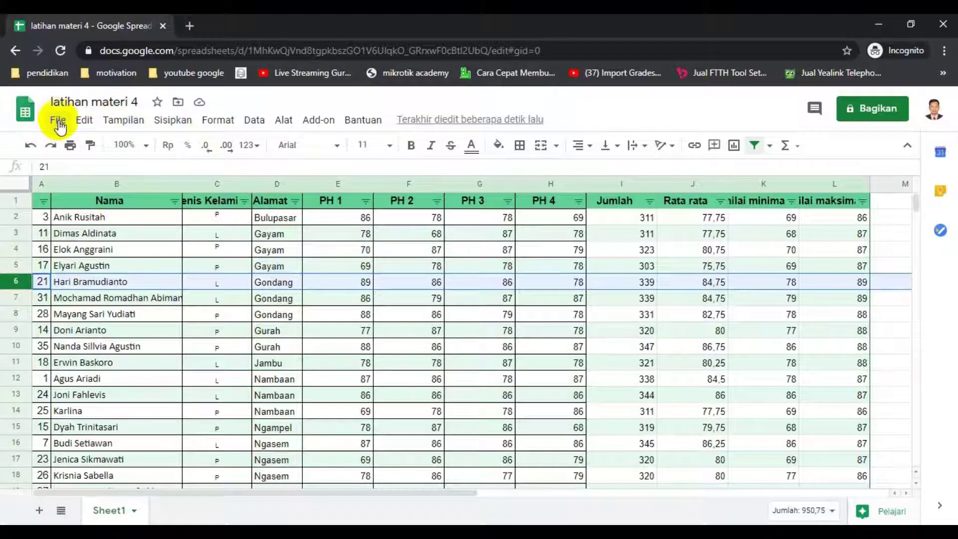
click(499, 147)
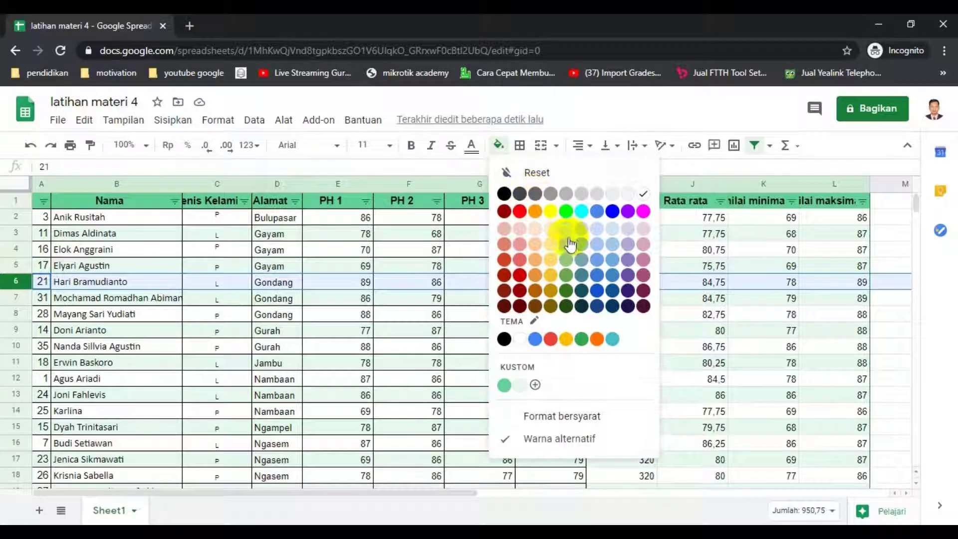
click(553, 214)
click(288, 312)
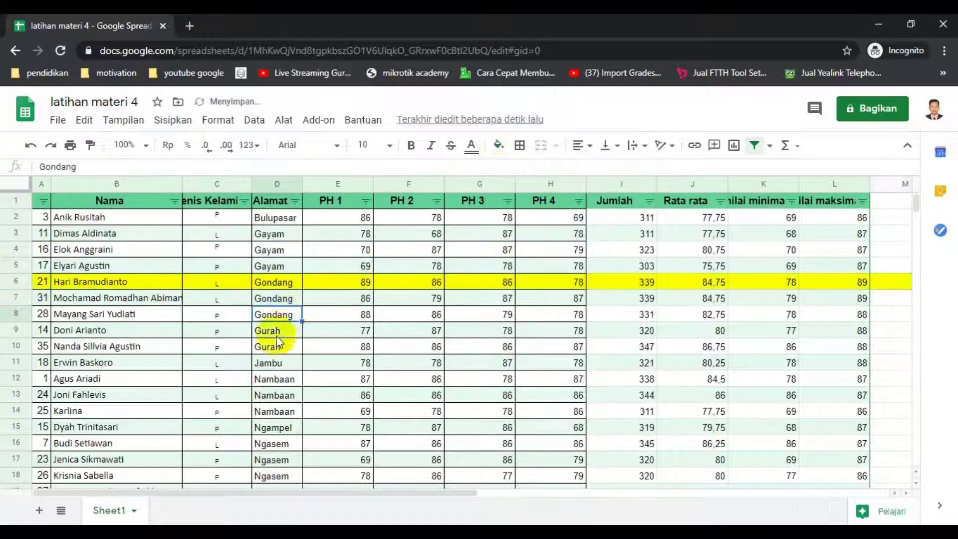
click(16, 363)
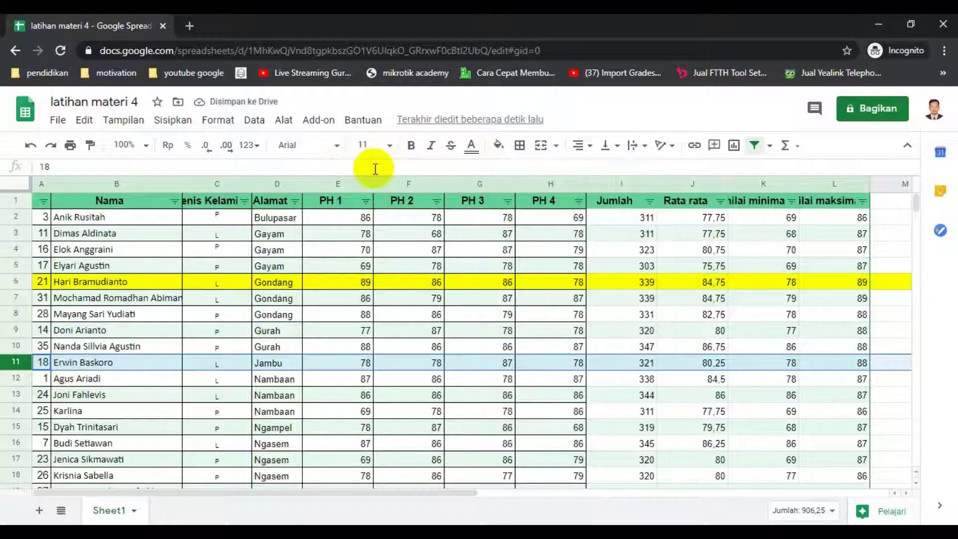
click(498, 145)
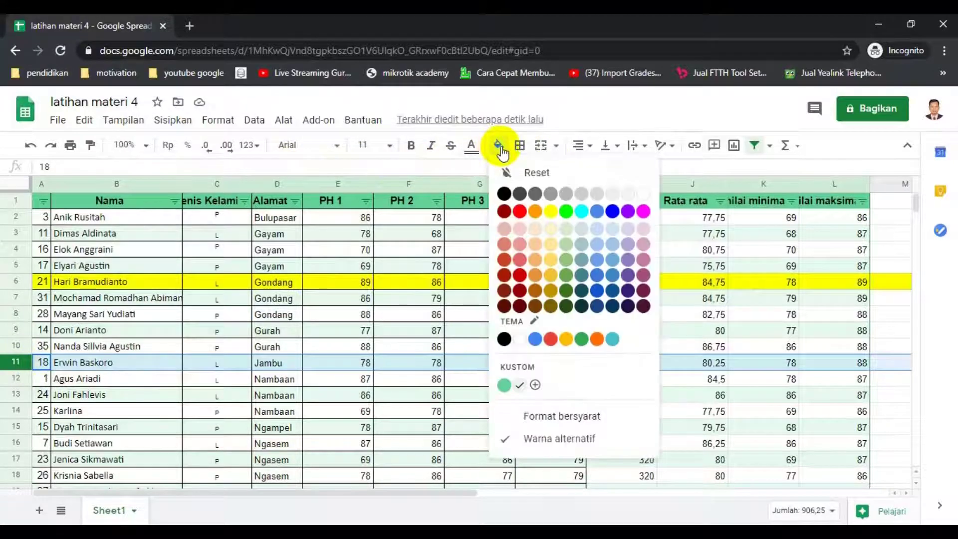
click(552, 213)
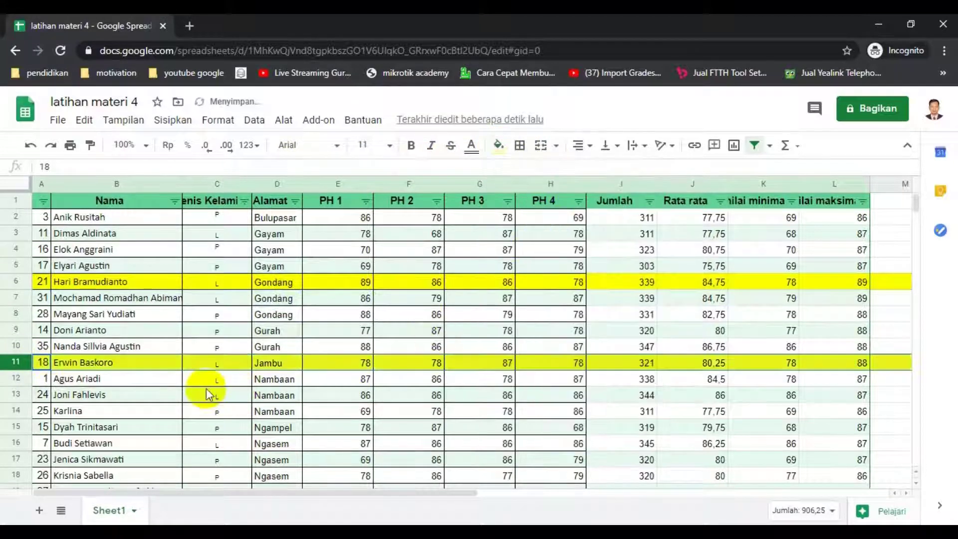
click(237, 429)
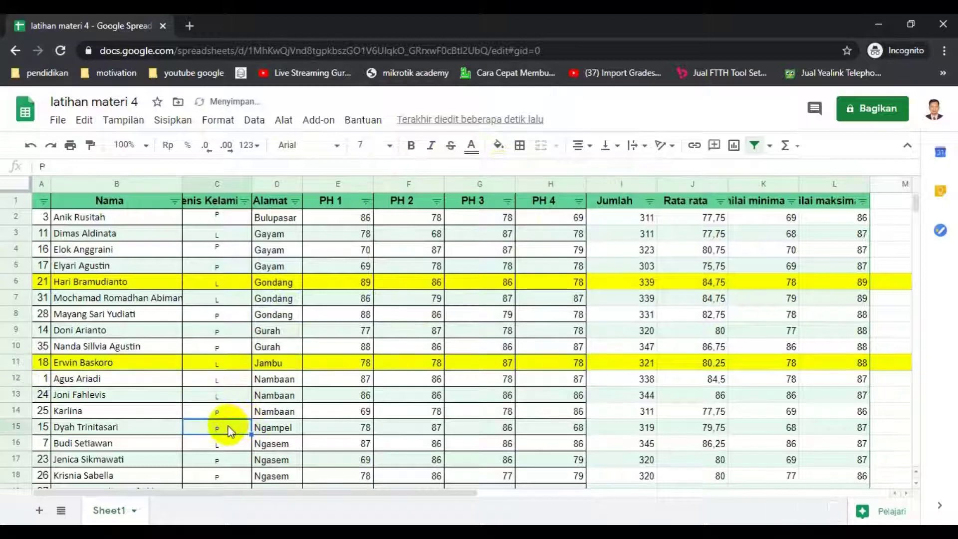
click(215, 298)
click(234, 330)
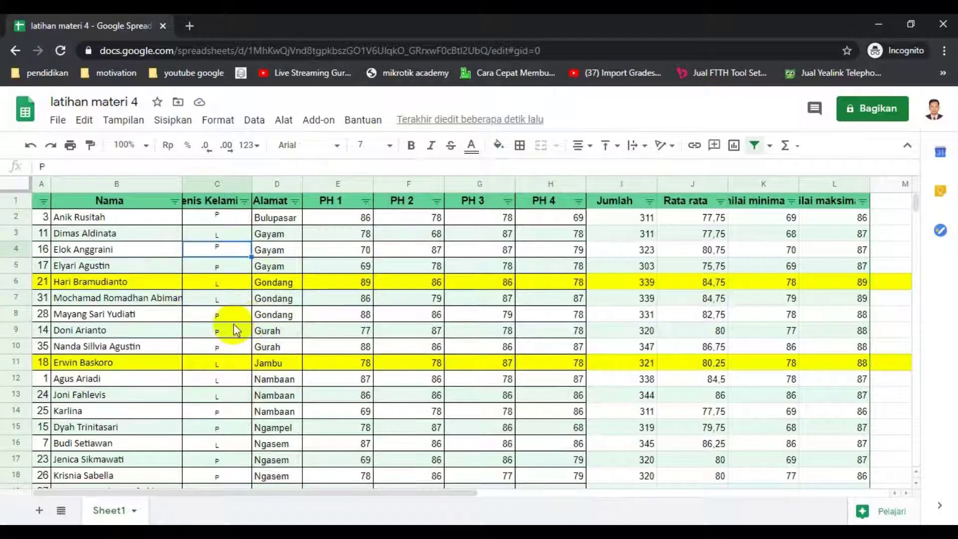
click(231, 251)
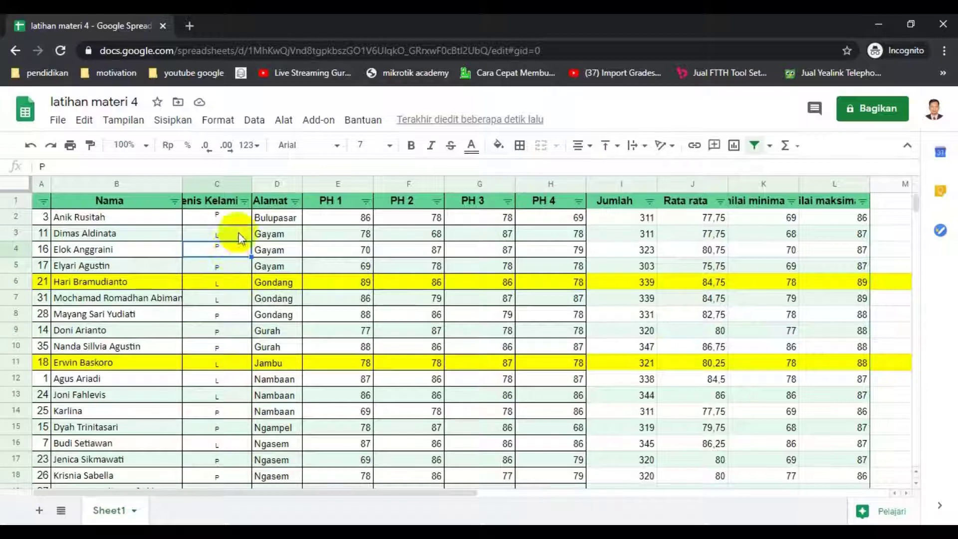
Step: Filter the Alamat column by fill colour, choosing kuning (yellow)
click(296, 202)
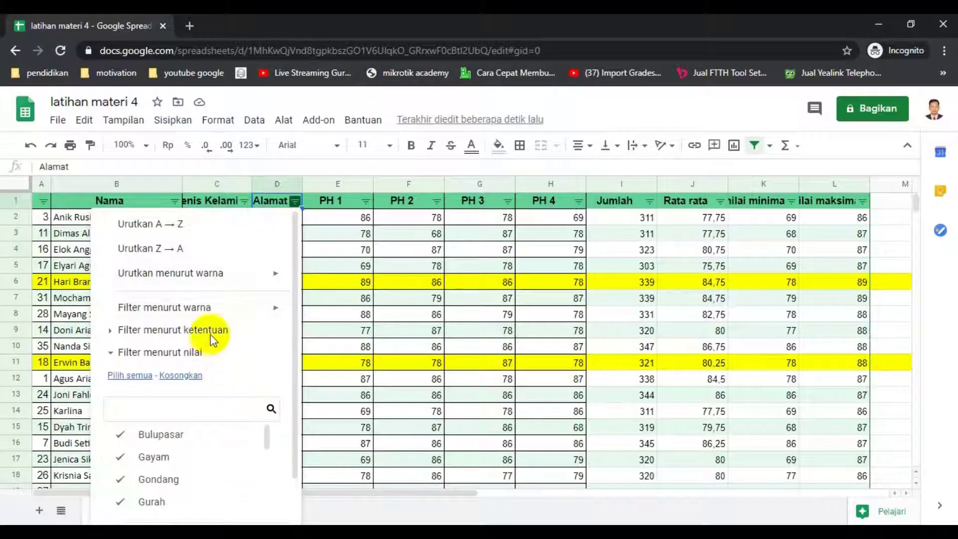
mouse_move(194, 312)
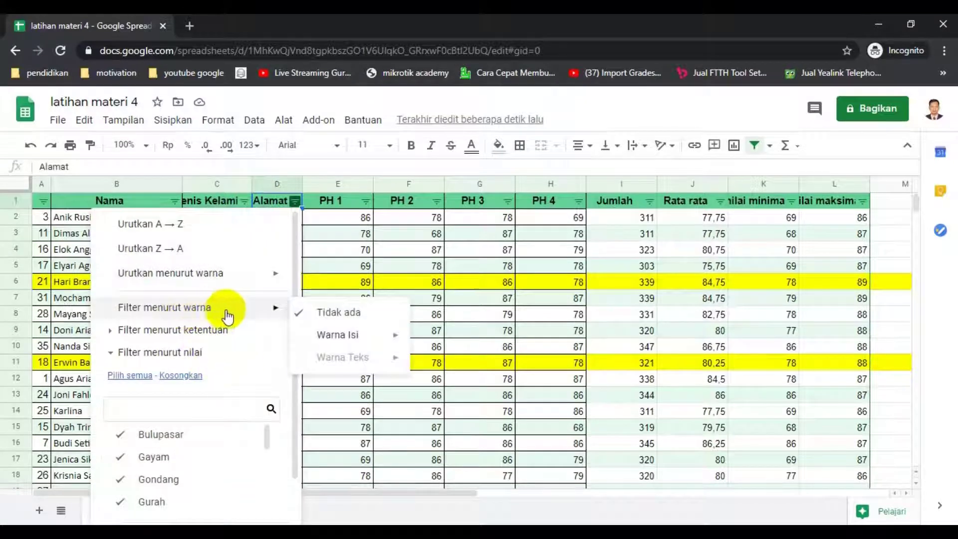
mouse_move(373, 343)
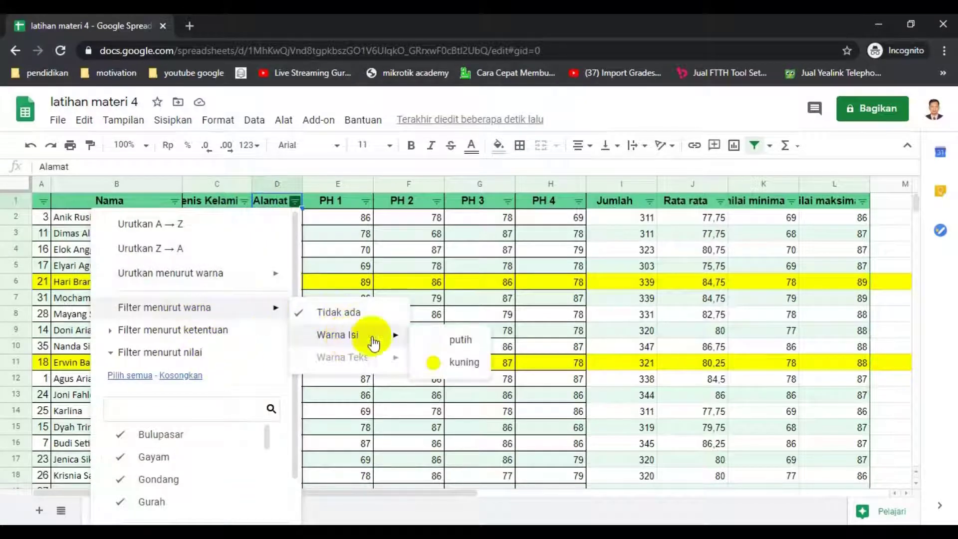
click(448, 363)
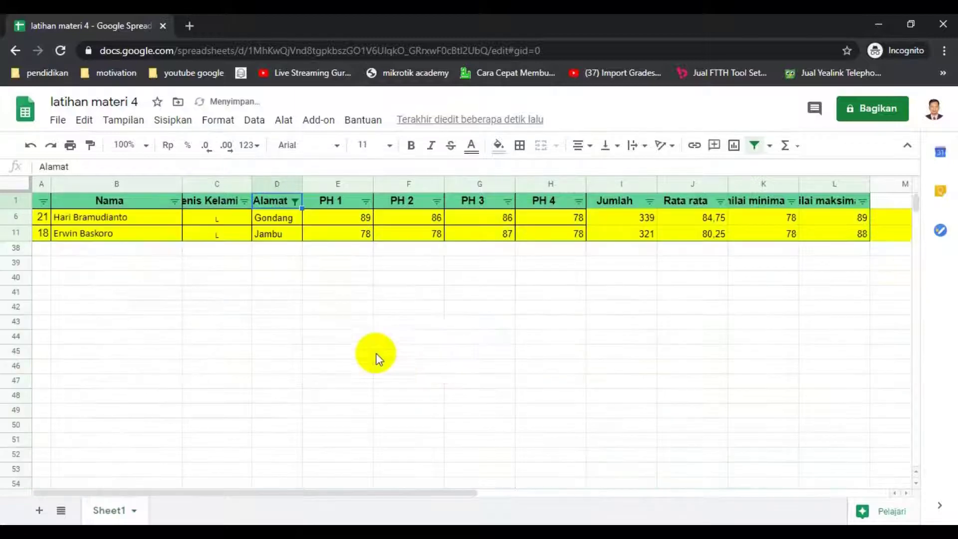
Step: Examine the Alamat values of the rows left by the colour filter
click(264, 263)
click(261, 238)
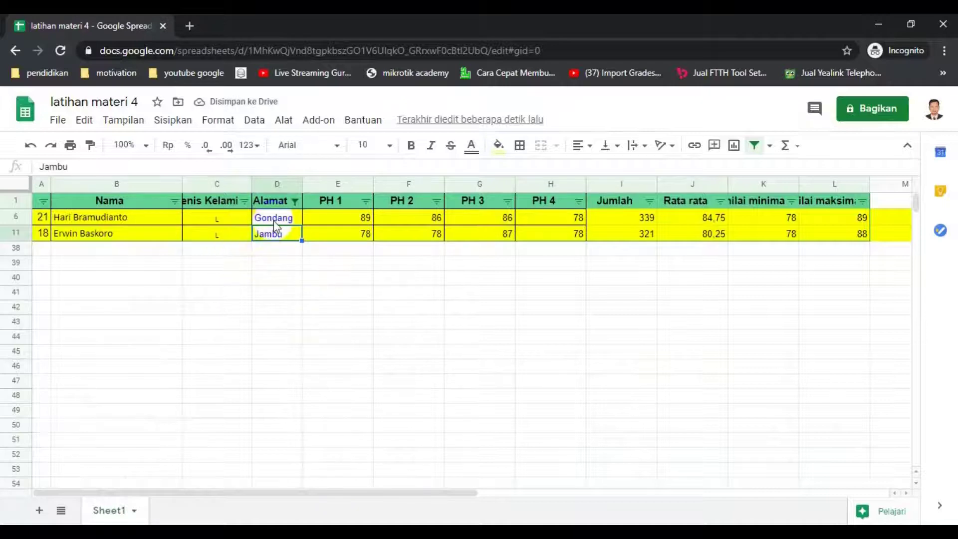
click(273, 220)
click(277, 234)
click(281, 218)
click(288, 238)
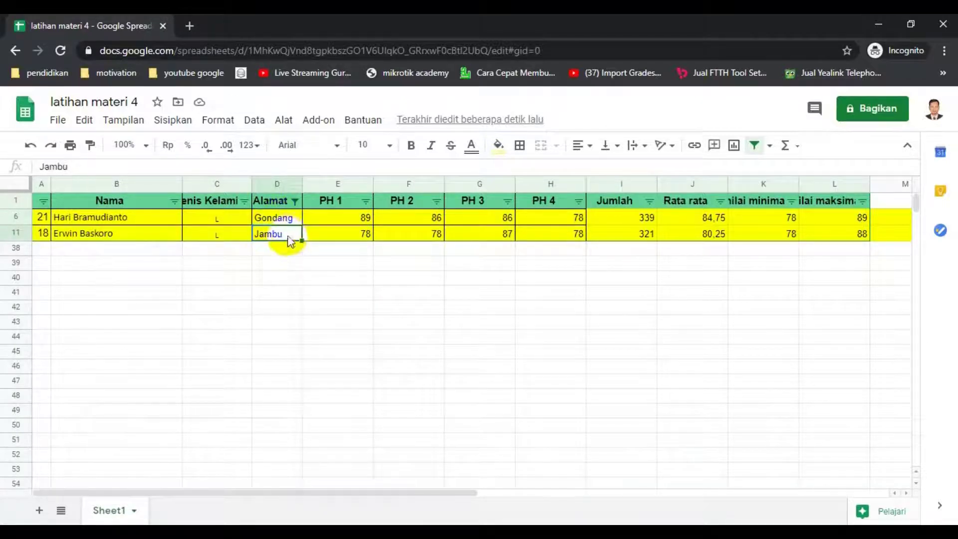
click(290, 222)
click(287, 245)
click(288, 238)
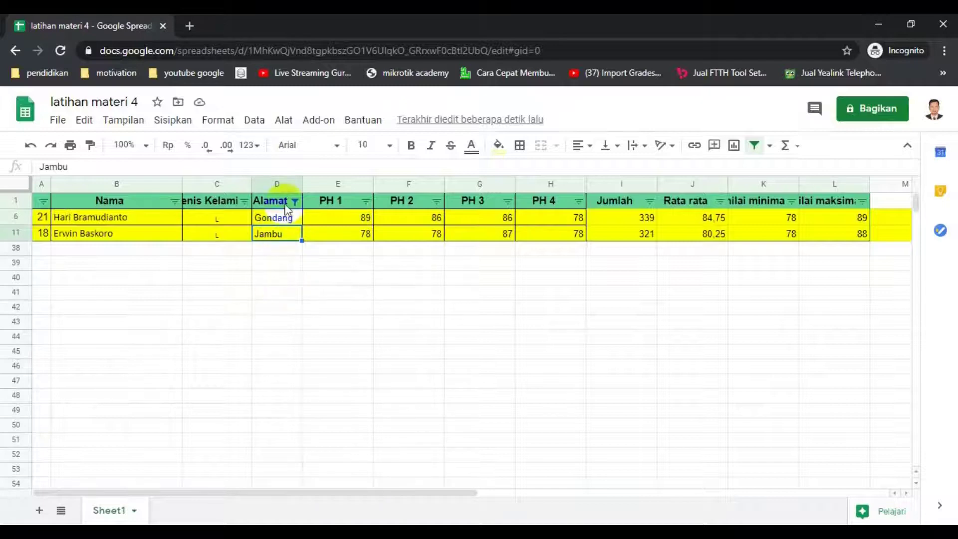
Step: Turn off the colour filter on the table to bring back all student rows
click(254, 120)
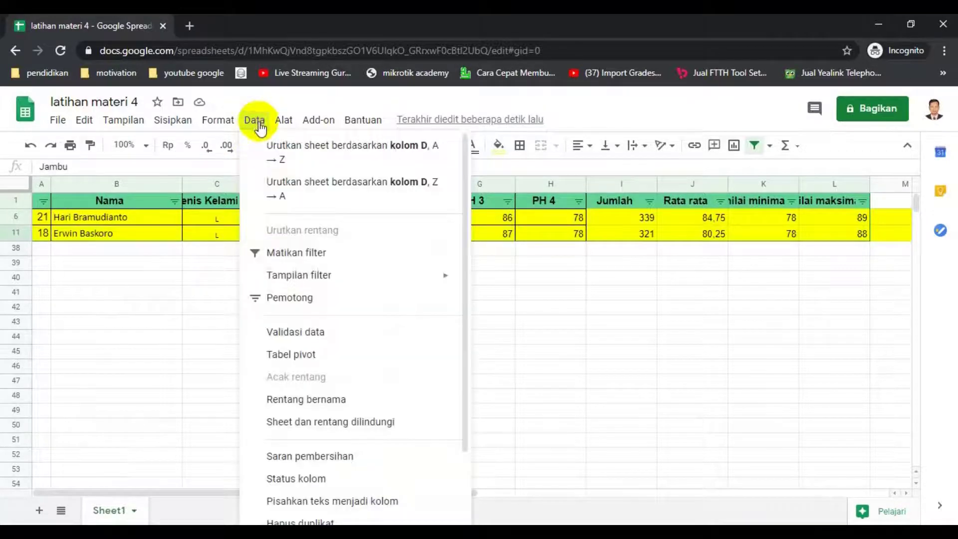
click(294, 257)
drag(277, 249, 278, 235)
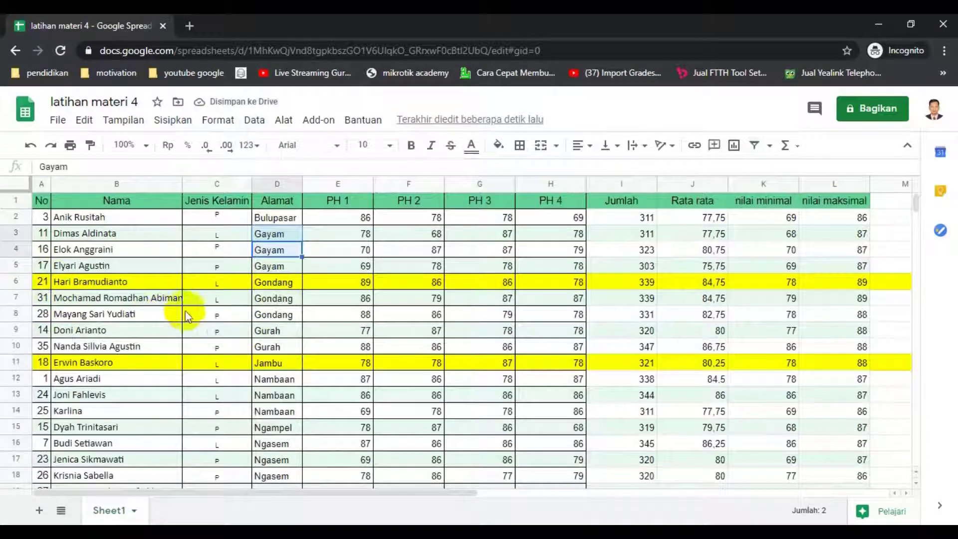
Step: Reset the fill colour of rows 5 to 13 to remove the yellow highlighting
drag(15, 266, 24, 394)
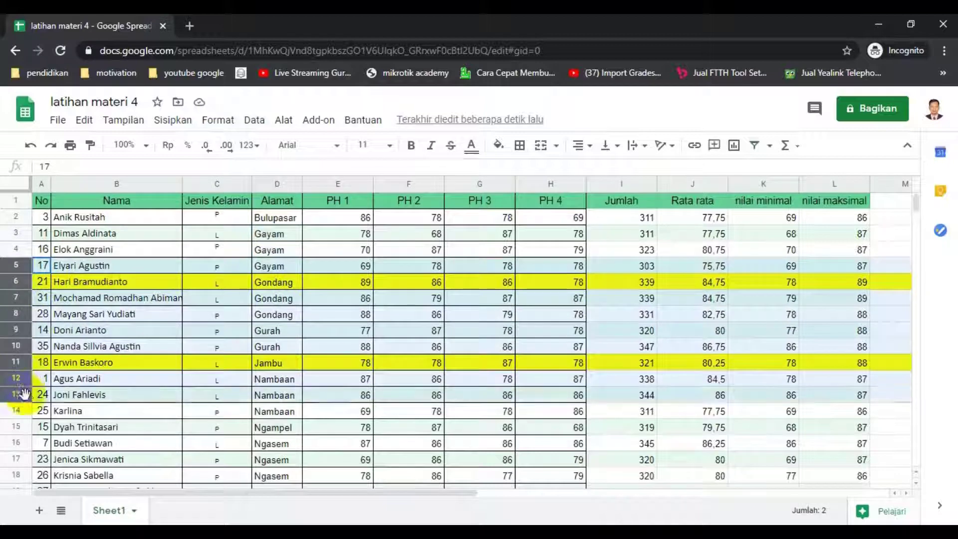
click(505, 148)
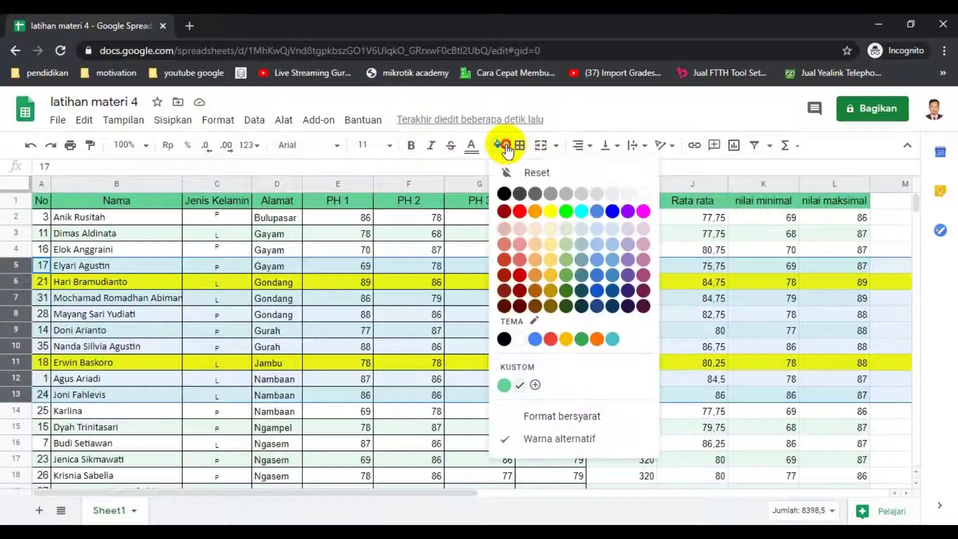
click(528, 172)
click(270, 332)
click(170, 283)
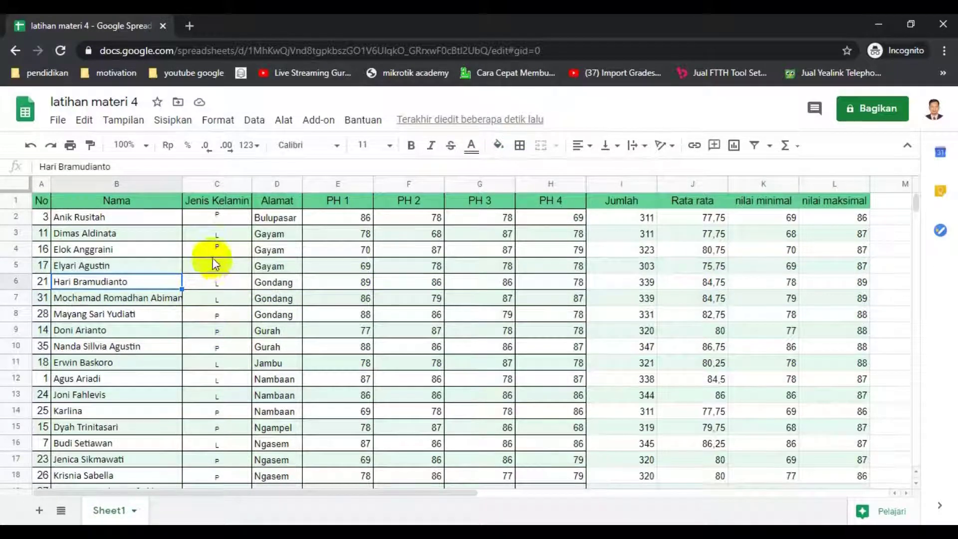
click(215, 235)
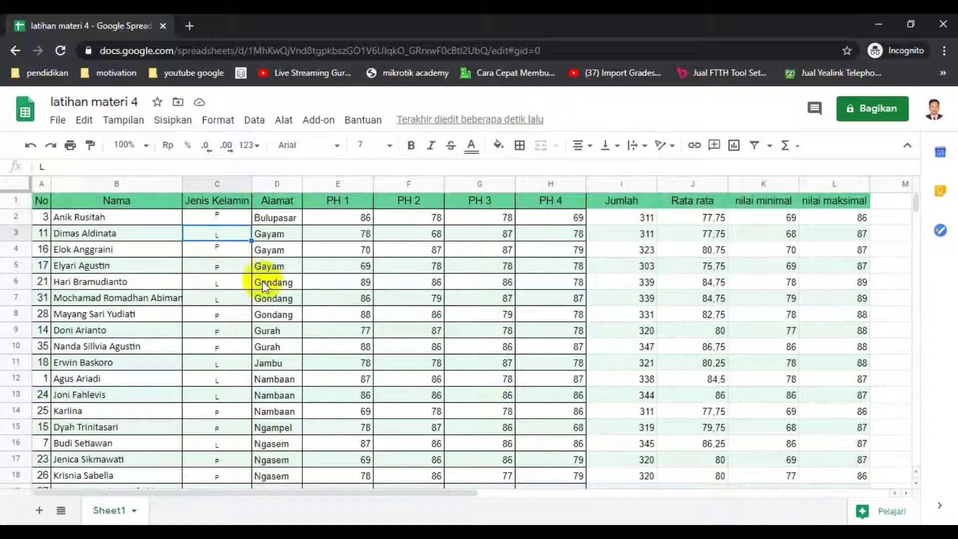
Step: Create a pivot table from the data range Sheet1!A1:L37 on a new sheet
click(253, 122)
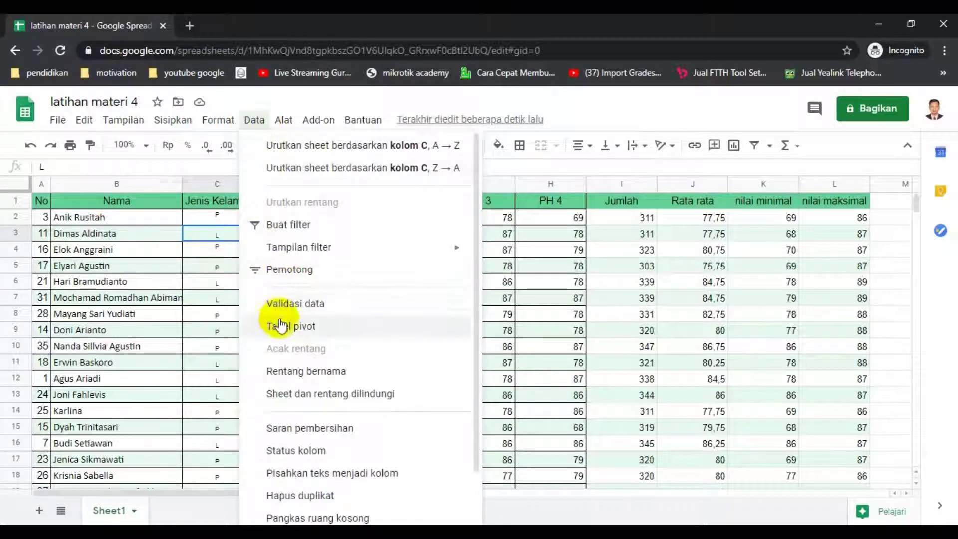
click(287, 331)
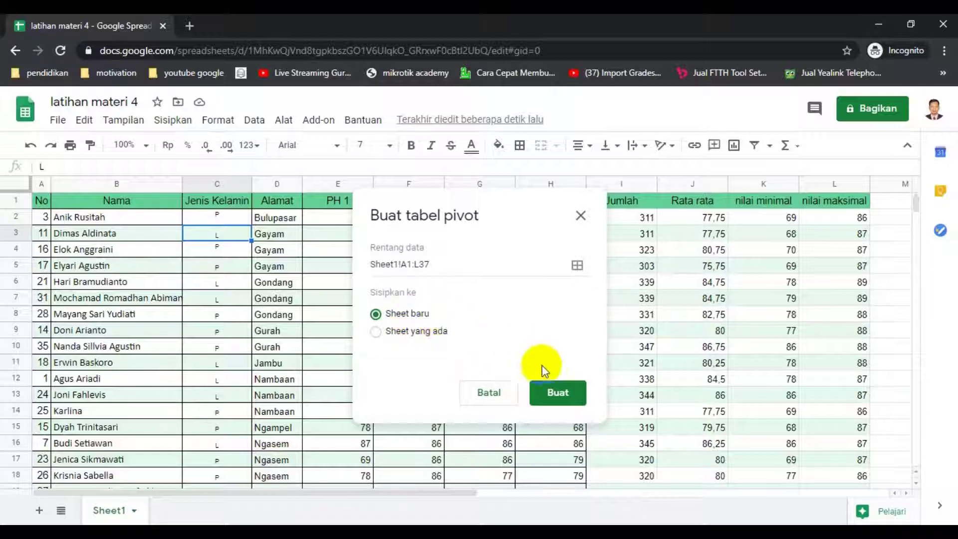
click(549, 394)
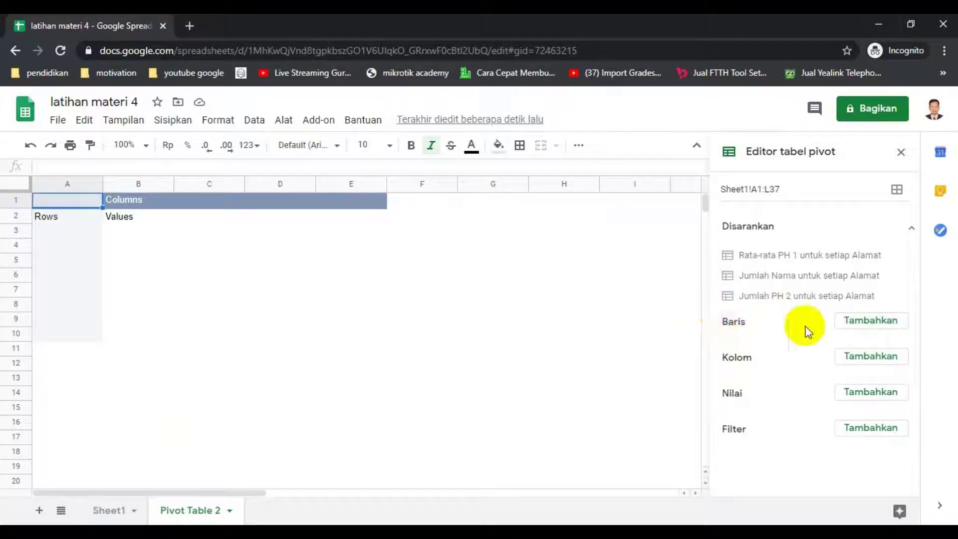
Step: Add Alamat to the pivot table as the row field and as a value summarised by COUNTA
click(892, 326)
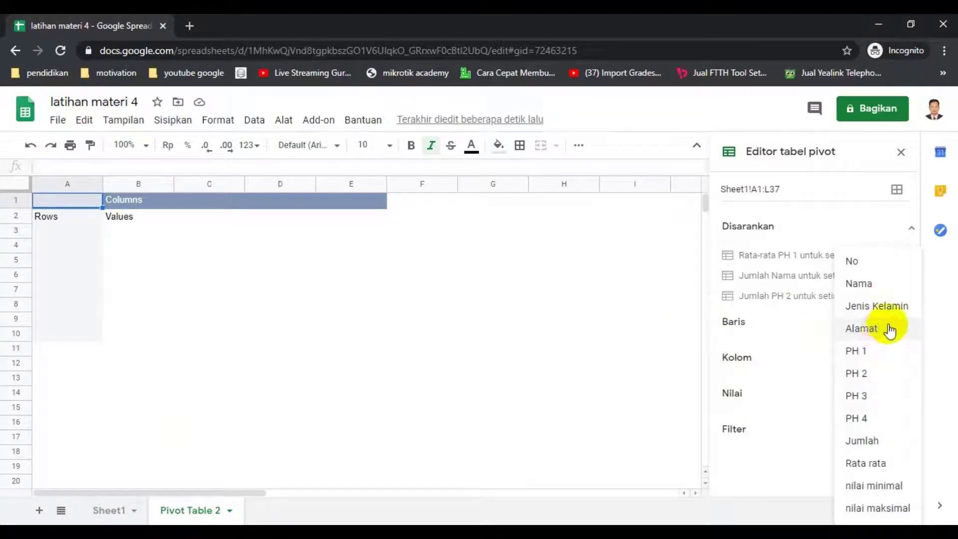
click(861, 328)
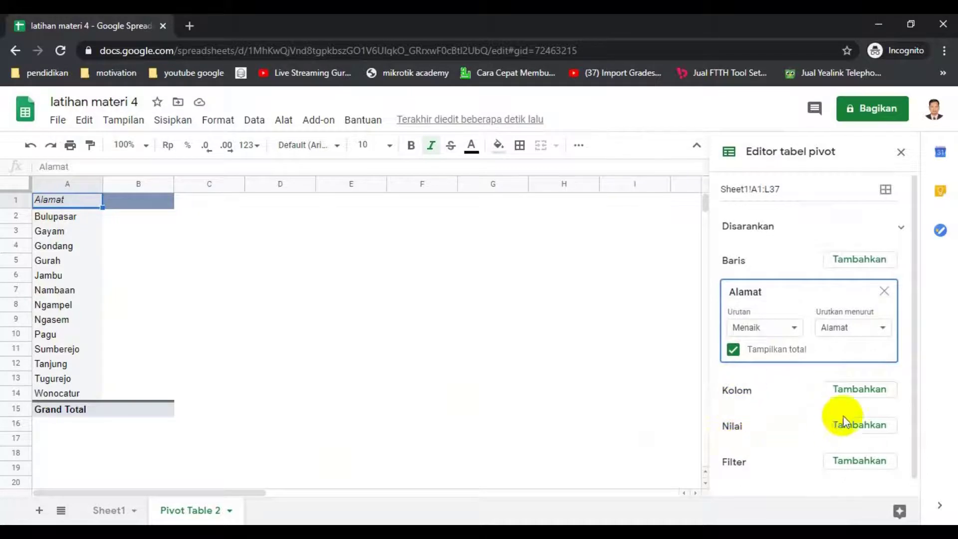
click(871, 429)
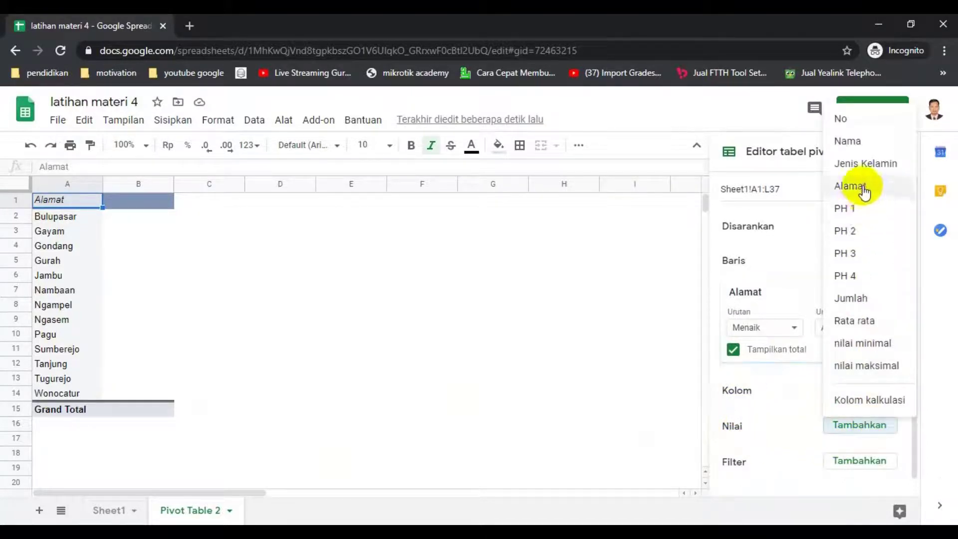
click(850, 186)
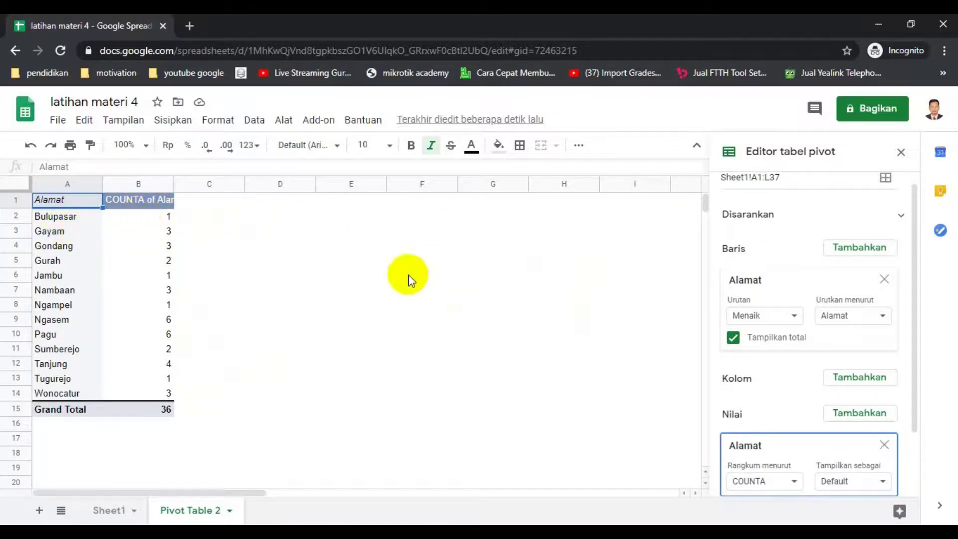
Step: Add Jenis Kelamin as the pivot table's column field to split the counts by gender
scroll(580, 370, down, 2)
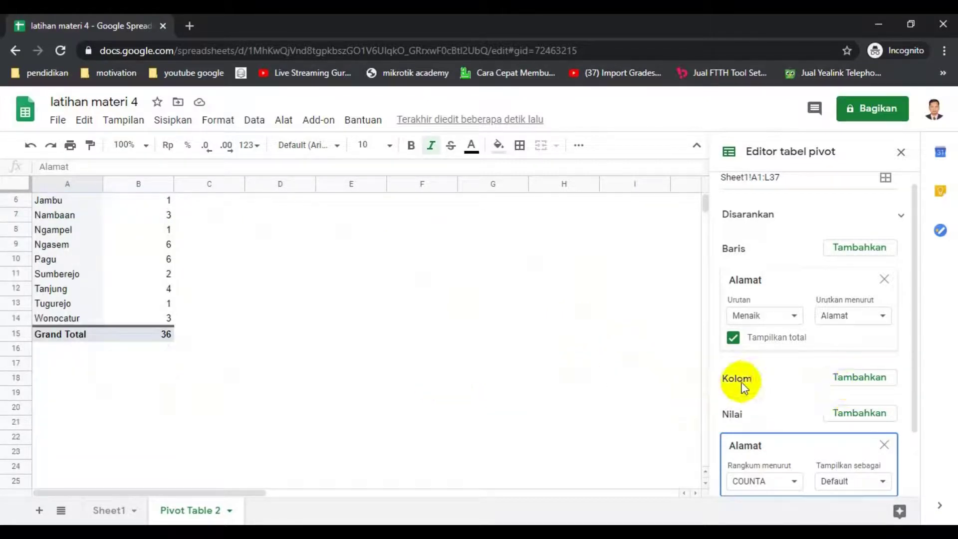
click(870, 380)
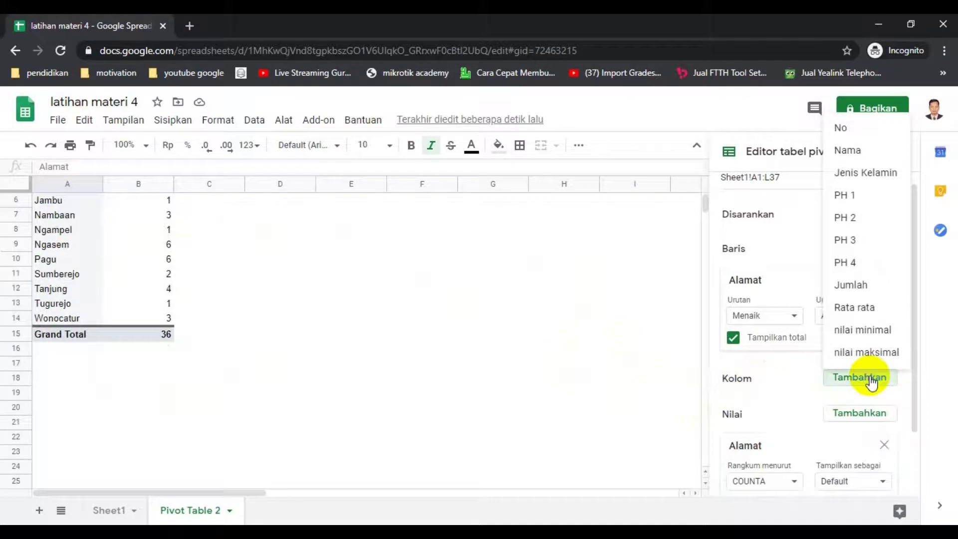
click(867, 172)
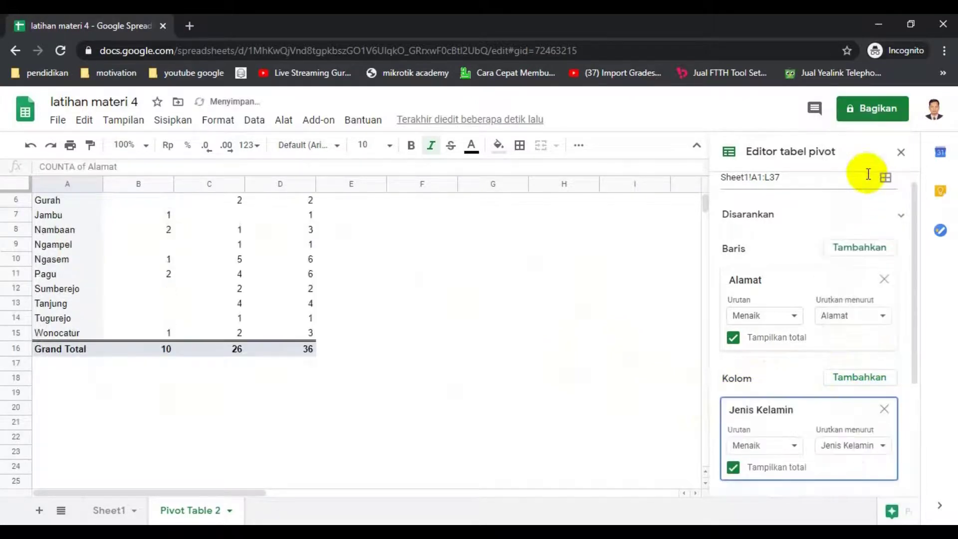
scroll(320, 349, up, 2)
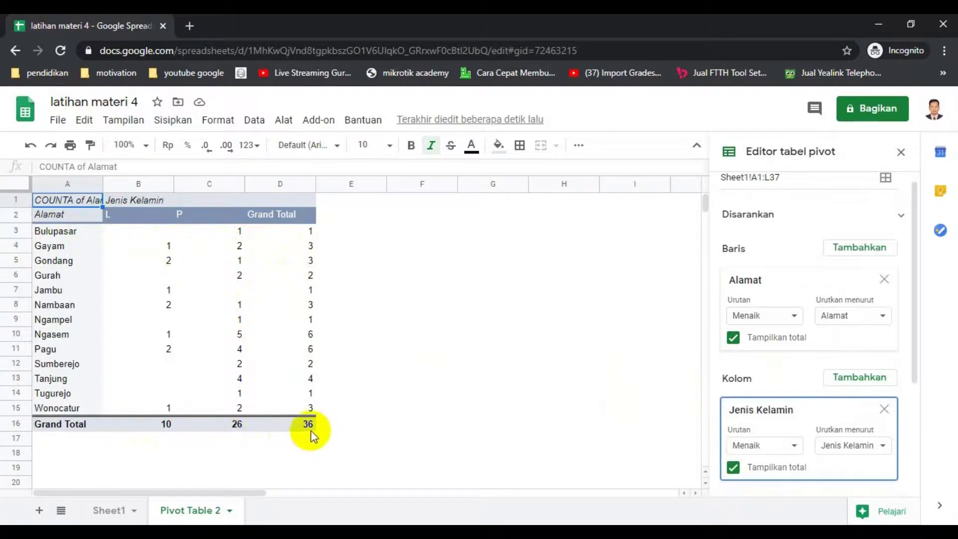
scroll(353, 426, down, 1)
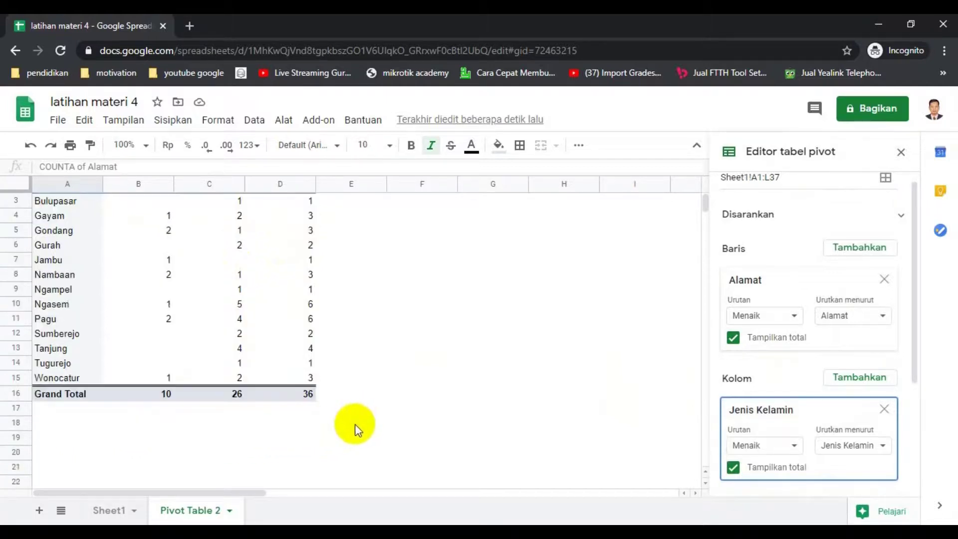
scroll(350, 430, up, 1)
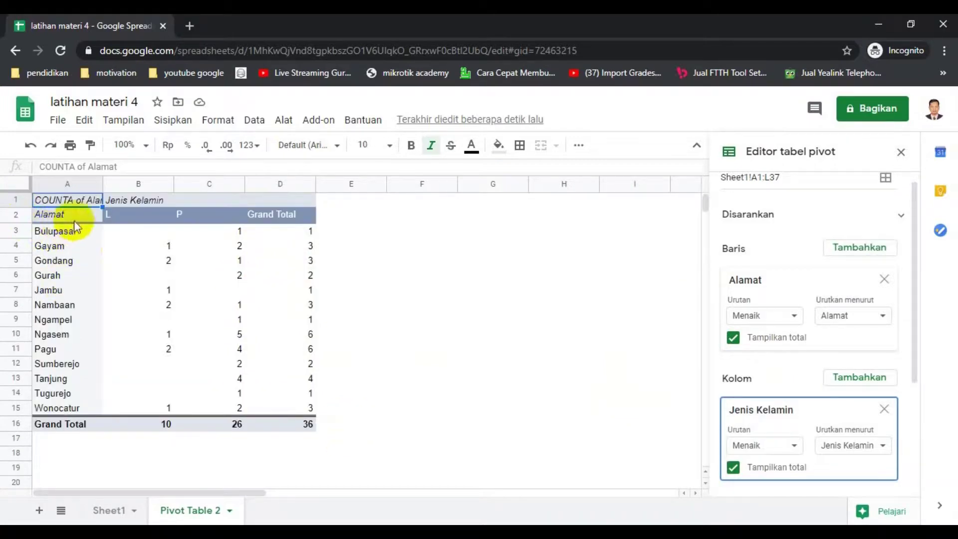